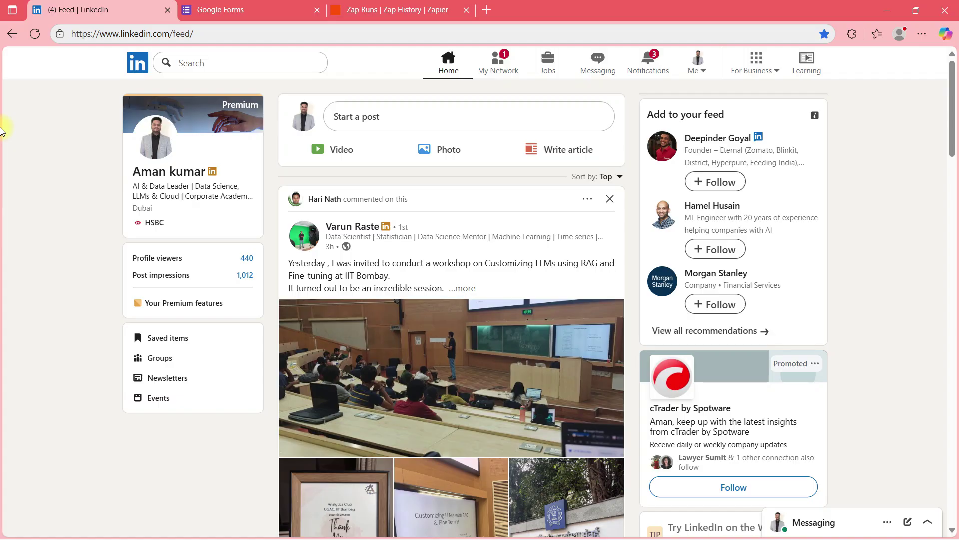
Start a new LinkedIn post reading 'Topic : RAG' and 'purpose -Engagement'.
{"action": "left_click", "coordinate": [398, 126]}
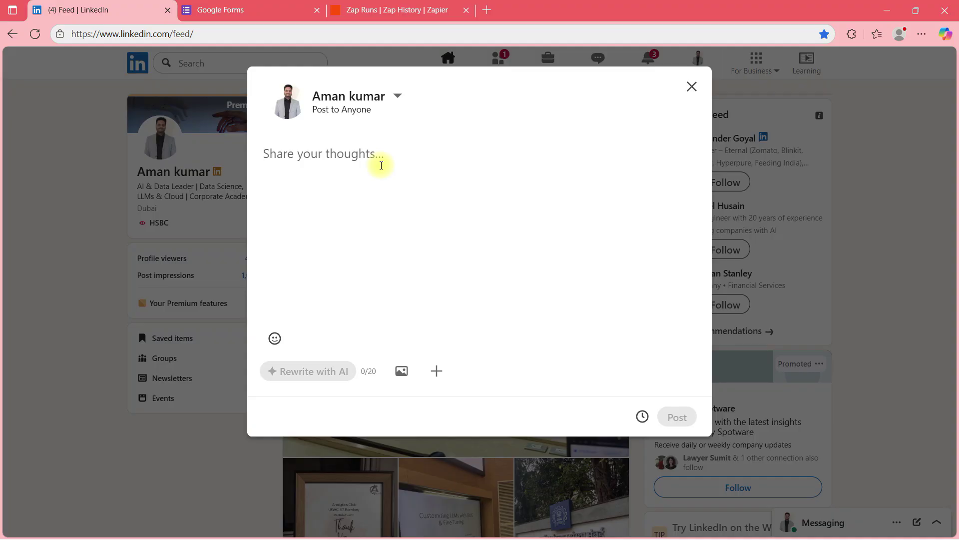
{"action": "type", "text": "To"}
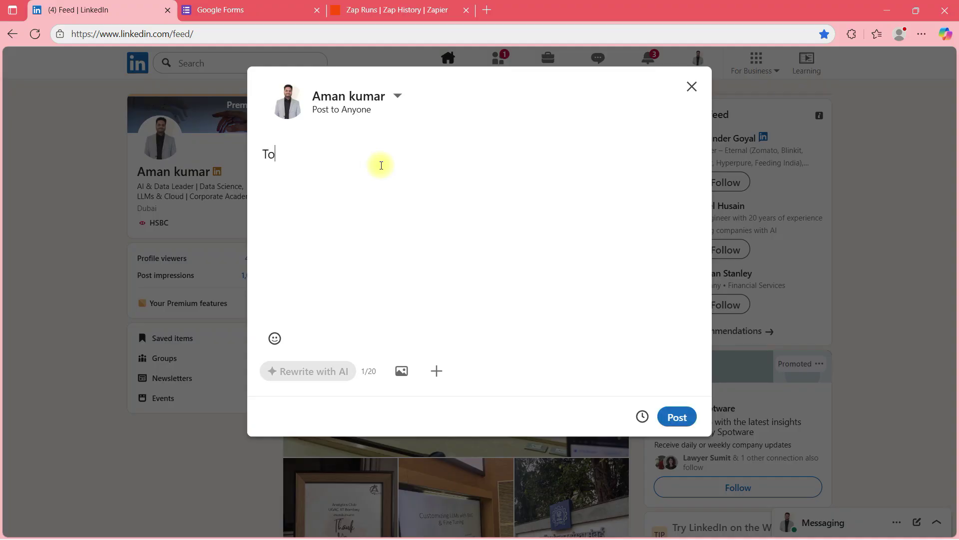
{"action": "type", "text": "pic :"}
{"action": "type", "text": " RAG "}
{"action": "type", "text": "purpose"}
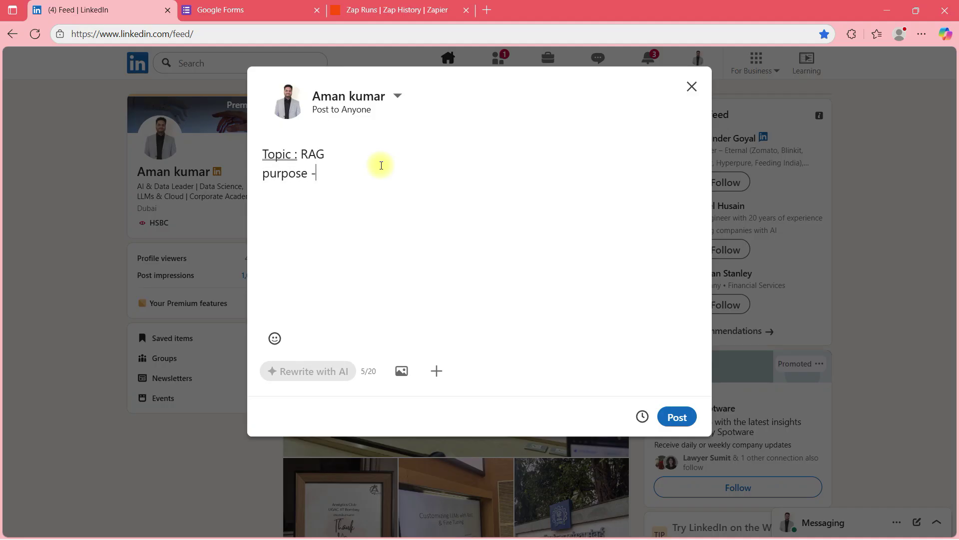
{"action": "type", "text": "-Engagemen"}
Select the draft's lines and the words RAG and Engagement, then discard the post without saving a draft.
{"action": "left_click_drag", "start_coordinate": [297, 154], "coordinate": [330, 150]}
{"action": "left_click_drag", "start_coordinate": [407, 173], "coordinate": [259, 155]}
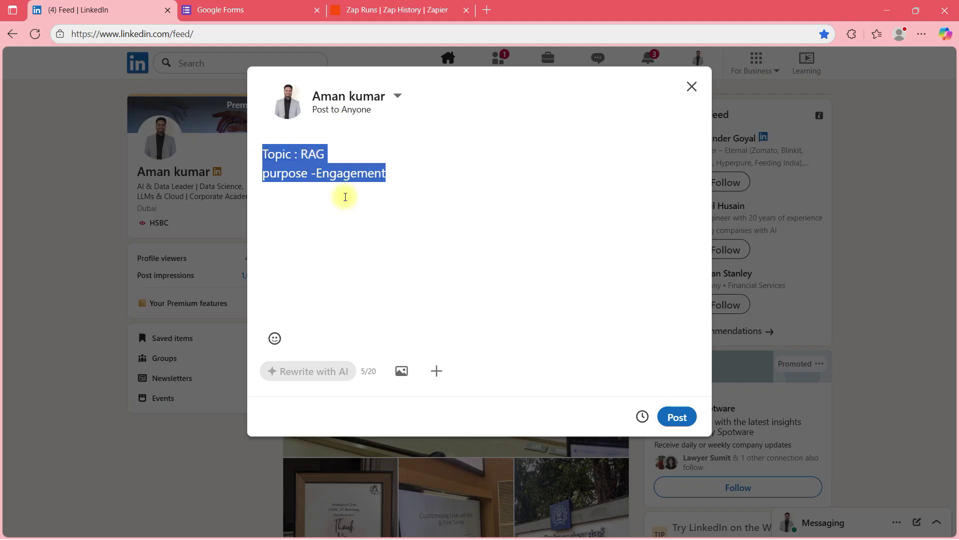
{"action": "left_click", "coordinate": [343, 194]}
{"action": "left_click", "coordinate": [405, 179]}
{"action": "left_click_drag", "start_coordinate": [405, 180], "coordinate": [264, 152]}
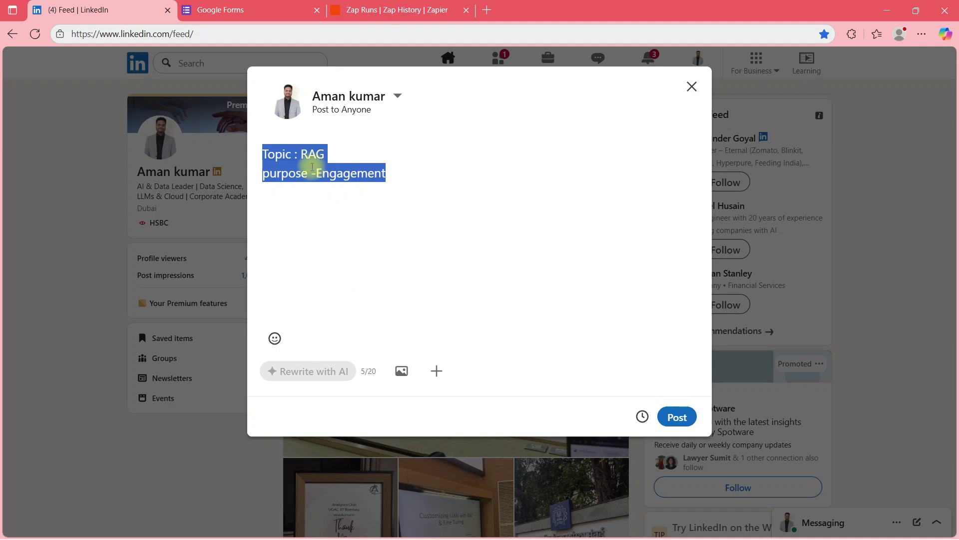
{"action": "double_click", "coordinate": [312, 154]}
{"action": "left_click", "coordinate": [342, 173]}
{"action": "double_click", "coordinate": [342, 173]}
{"action": "left_click", "coordinate": [362, 220]}
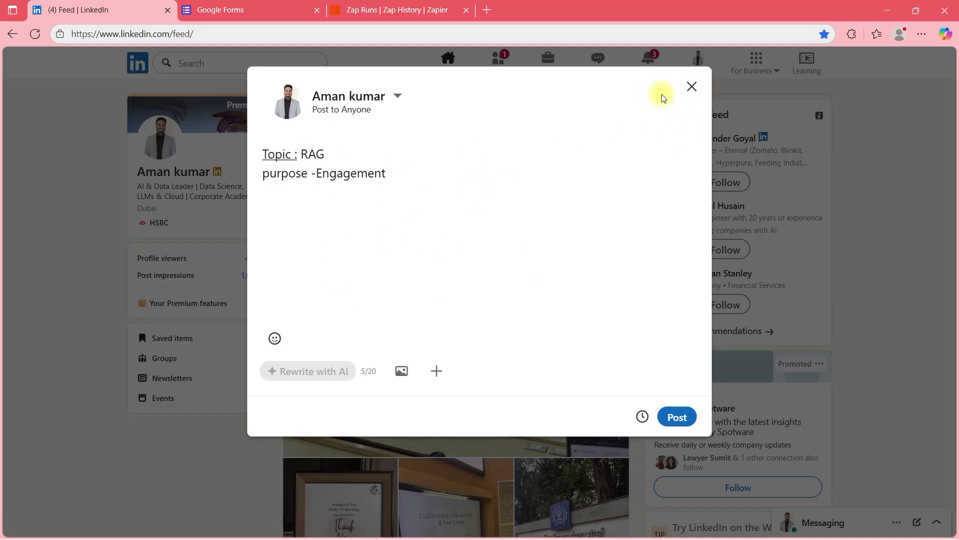
{"action": "left_click", "coordinate": [691, 90]}
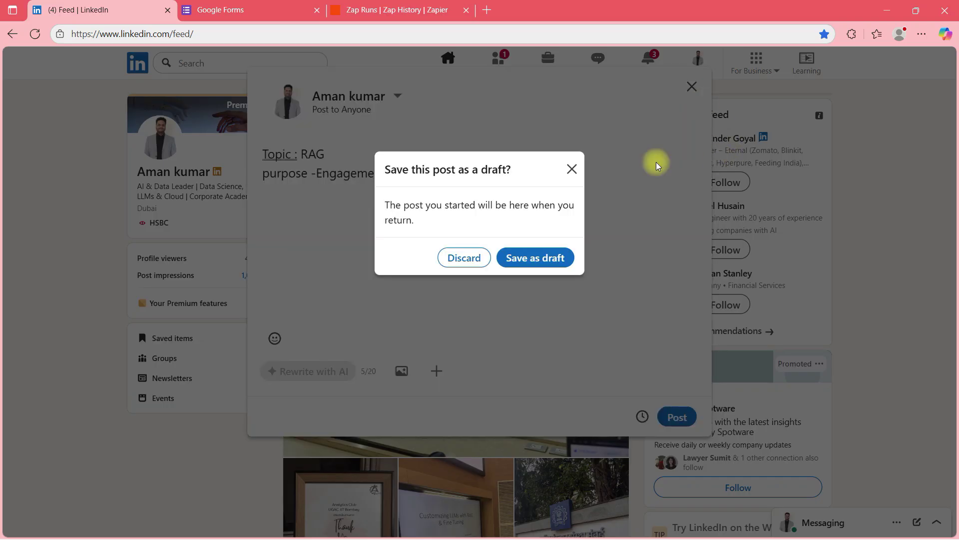
{"action": "left_click", "coordinate": [569, 167]}
Create a blank Google Form and title it 'Linkedin AI topics publish'.
{"action": "left_click", "coordinate": [255, 7]}
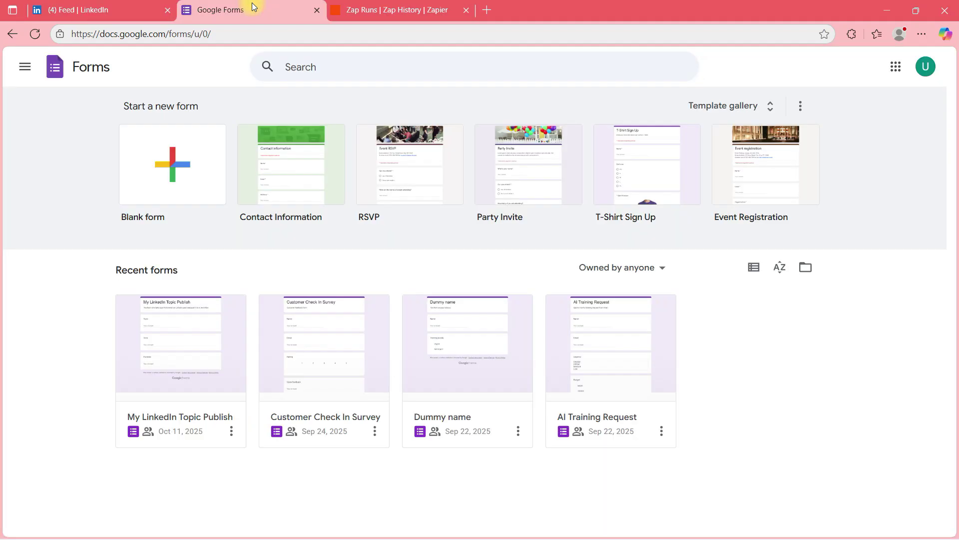
{"action": "left_click", "coordinate": [132, 161]}
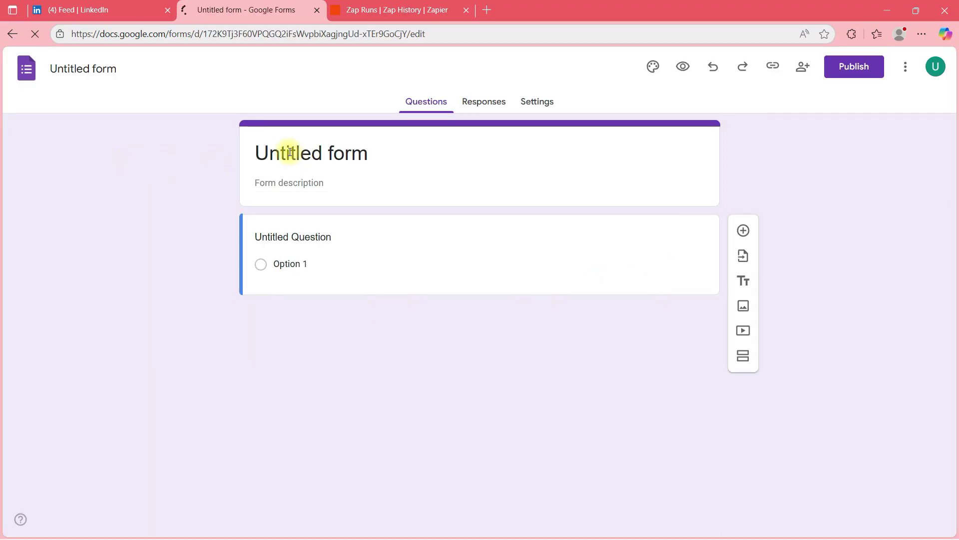
{"action": "double_click", "coordinate": [295, 157]}
{"action": "triple_click", "coordinate": [402, 154]}
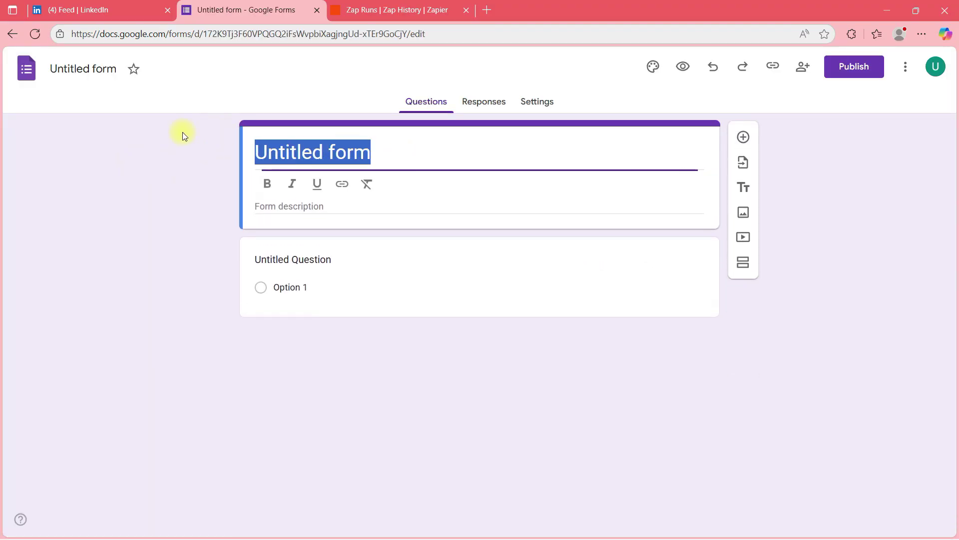
{"action": "type", "text": "Lin"}
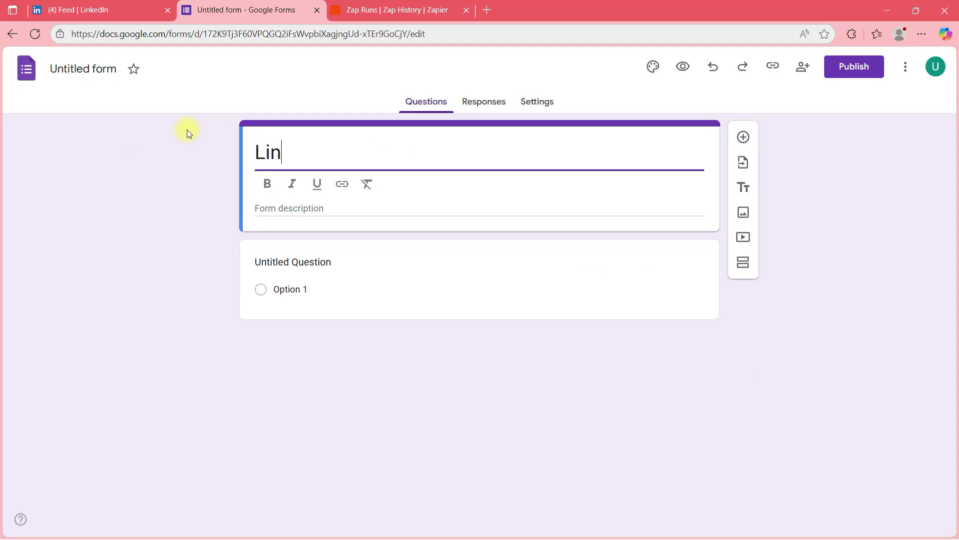
{"action": "type", "text": "kedin A"}
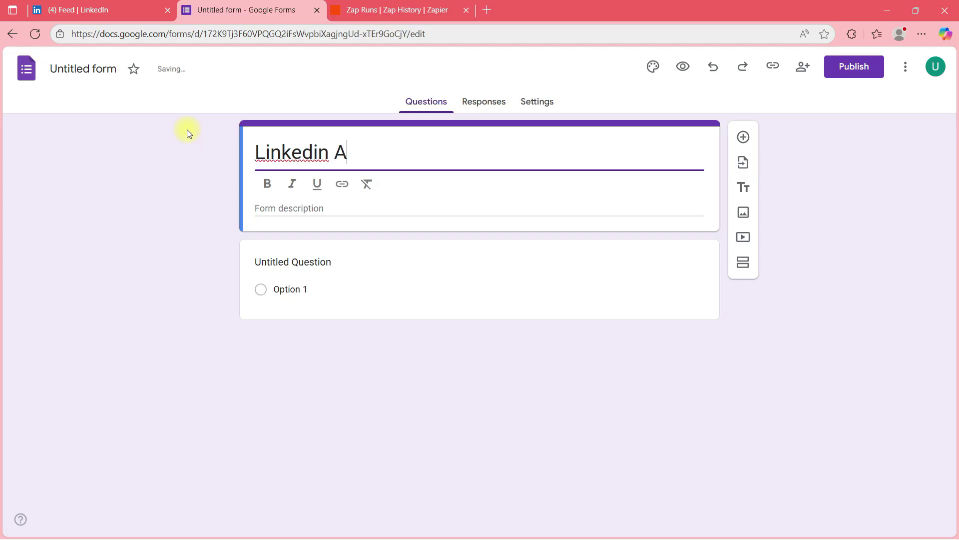
{"action": "type", "text": "I topics publish"}
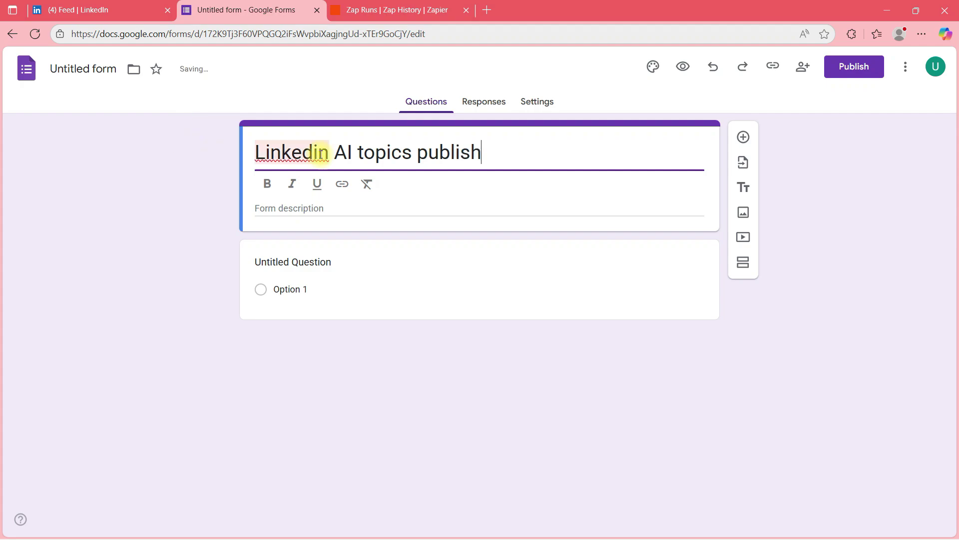
{"action": "left_click", "coordinate": [114, 193]}
{"action": "left_click", "coordinate": [322, 151]}
{"action": "key", "text": "ctrl+a"}
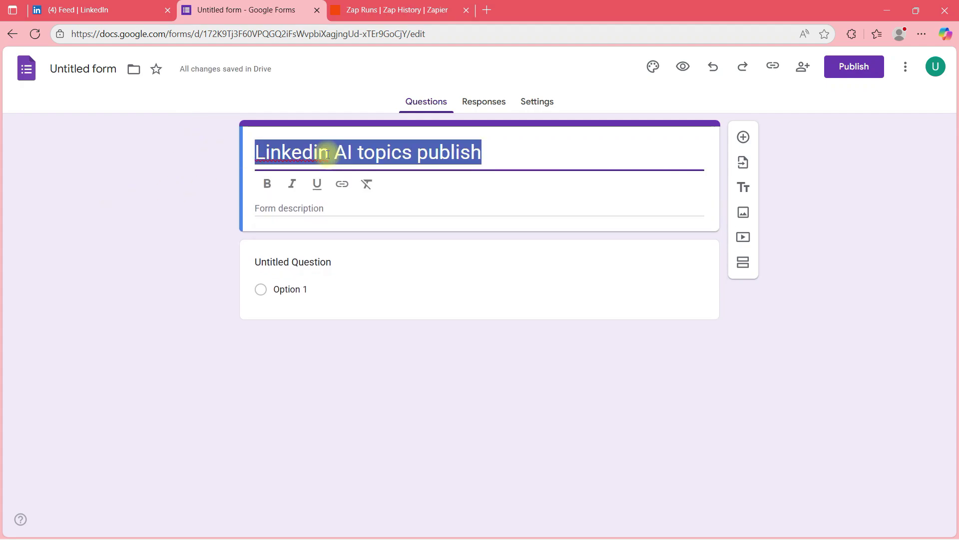
{"action": "left_click", "coordinate": [70, 69]}
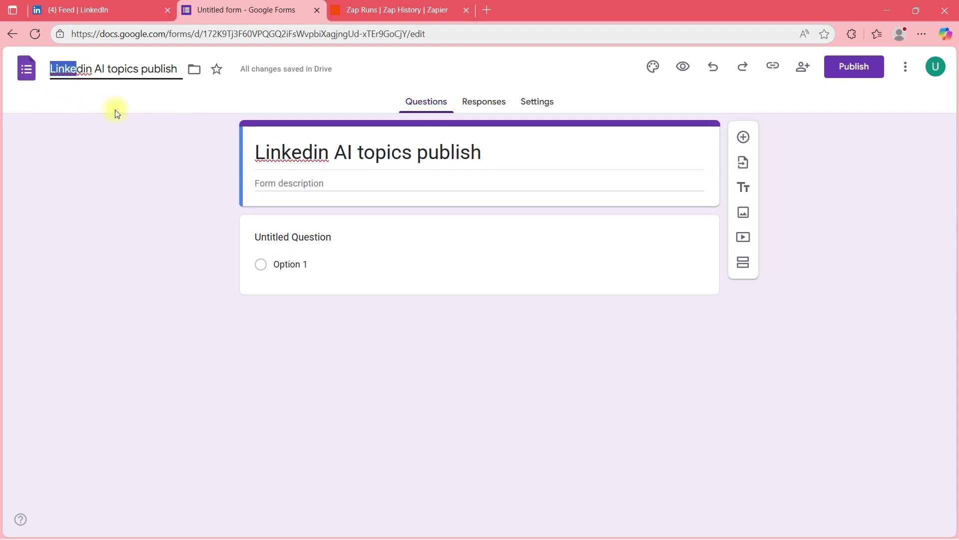
{"action": "left_click", "coordinate": [146, 174]}
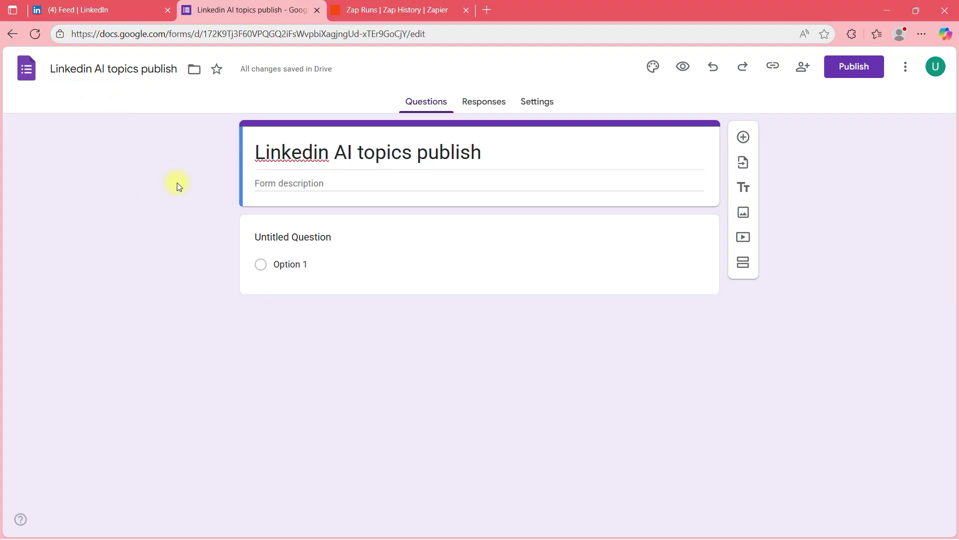
Name the first question 'Topic' and add a second question 'Purpose'.
{"action": "left_click", "coordinate": [306, 237]}
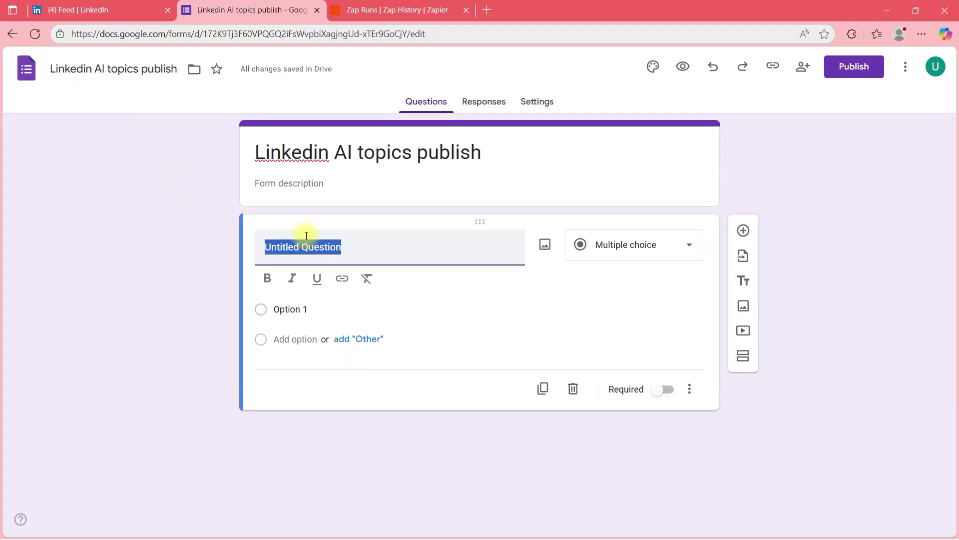
{"action": "type", "text": "Topic"}
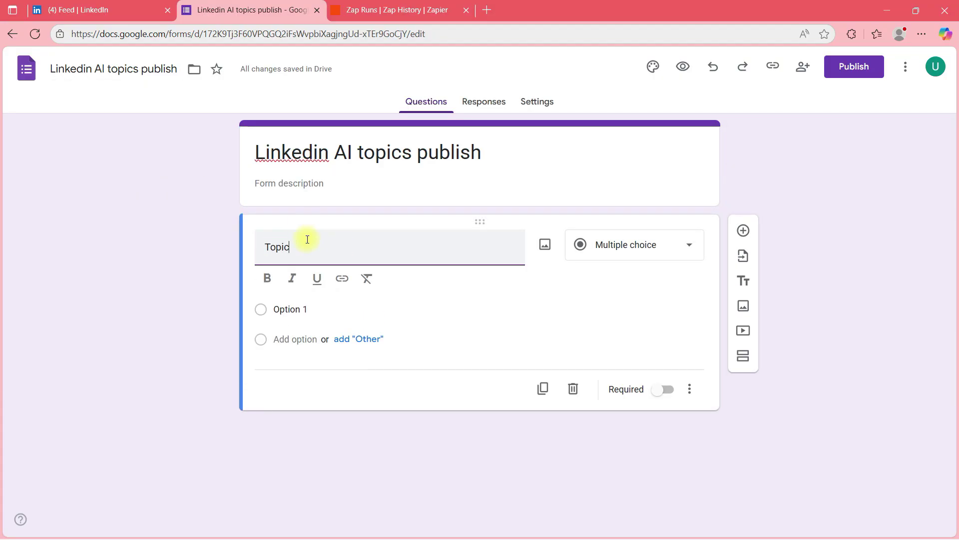
{"action": "left_click", "coordinate": [743, 230]}
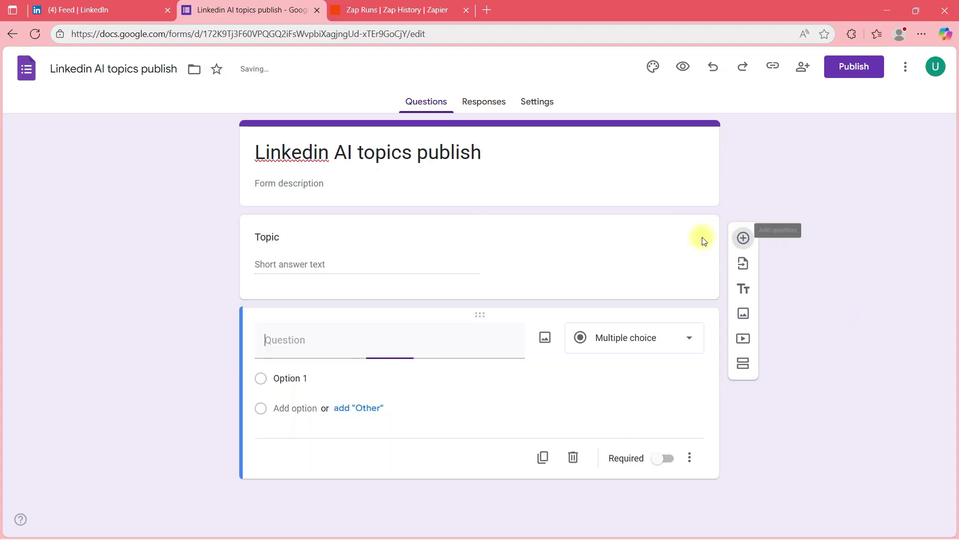
{"action": "type", "text": "P"}
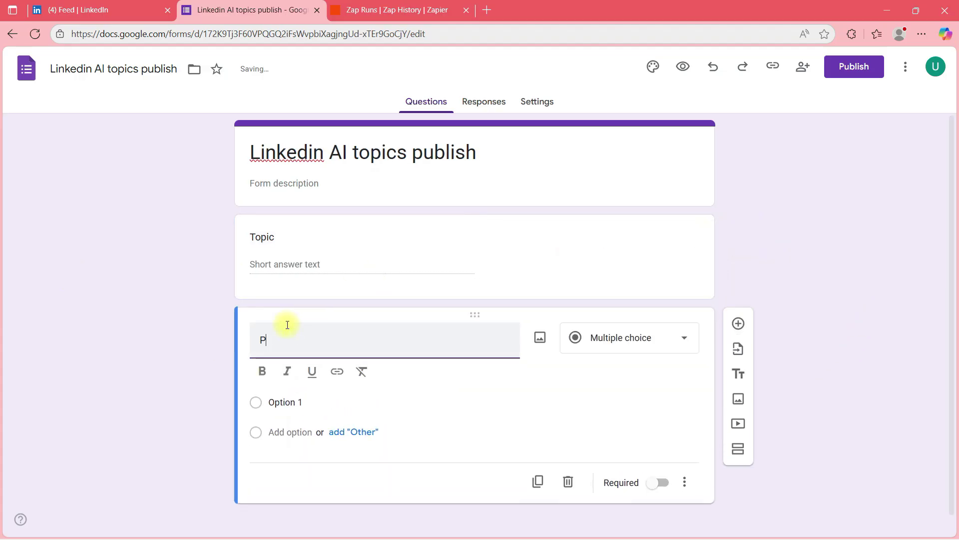
{"action": "type", "text": "urpose"}
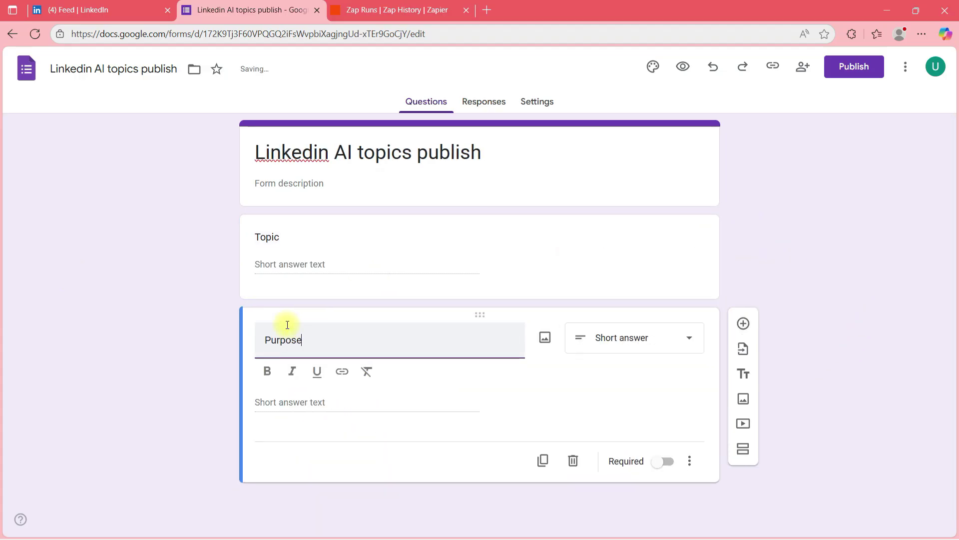
{"action": "left_click", "coordinate": [62, 320]}
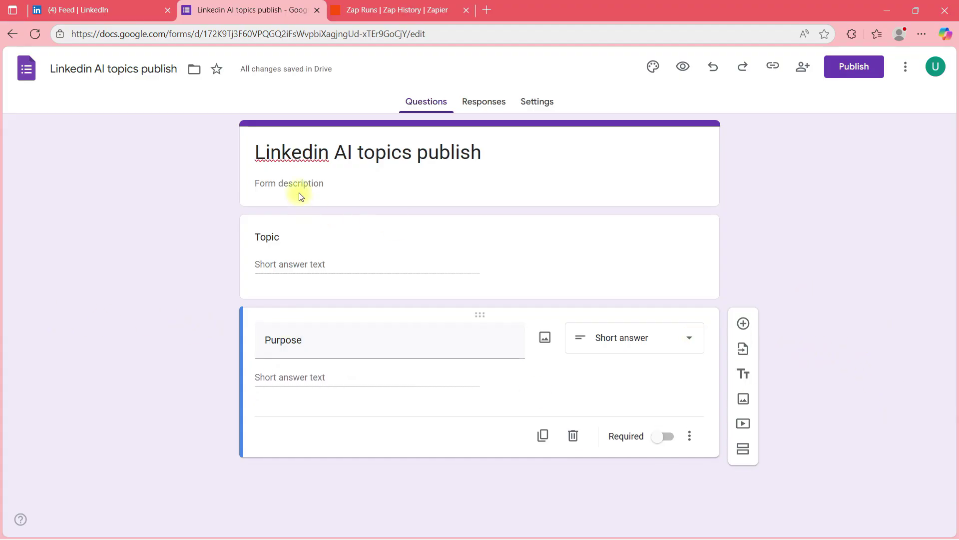
Correct the title's spelling to 'LinkedIn' and view the form's Responses page.
{"action": "right_click", "coordinate": [294, 151]}
{"action": "left_click", "coordinate": [304, 156]}
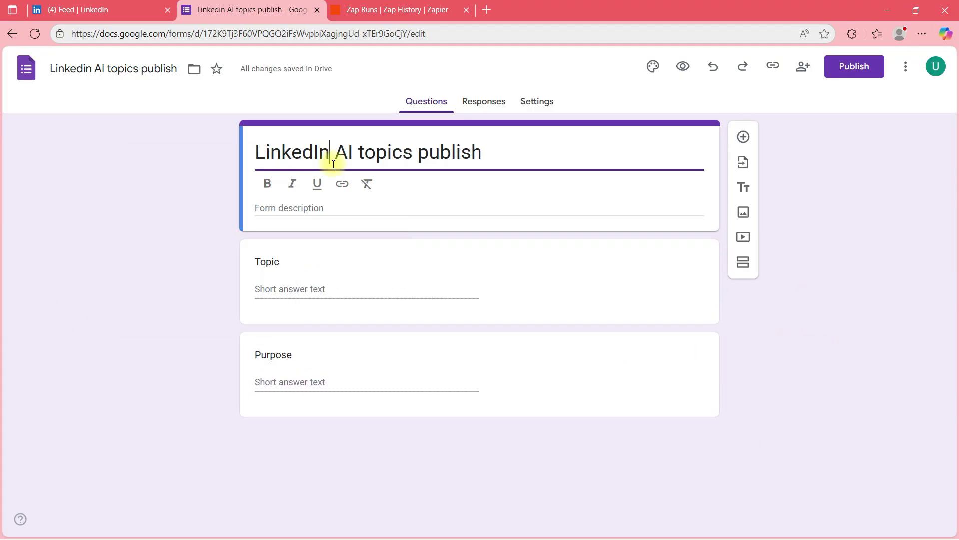
{"action": "left_click", "coordinate": [820, 418]}
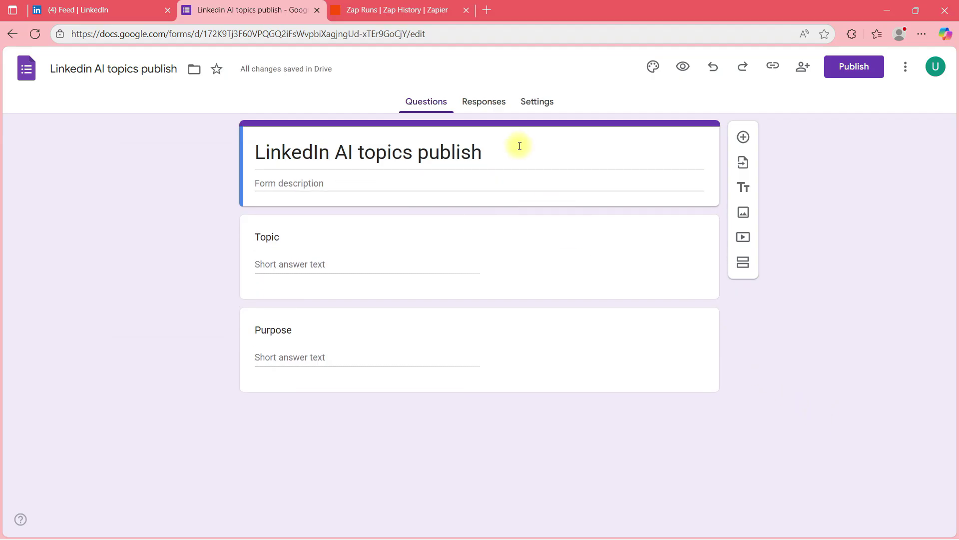
{"action": "left_click", "coordinate": [489, 101]}
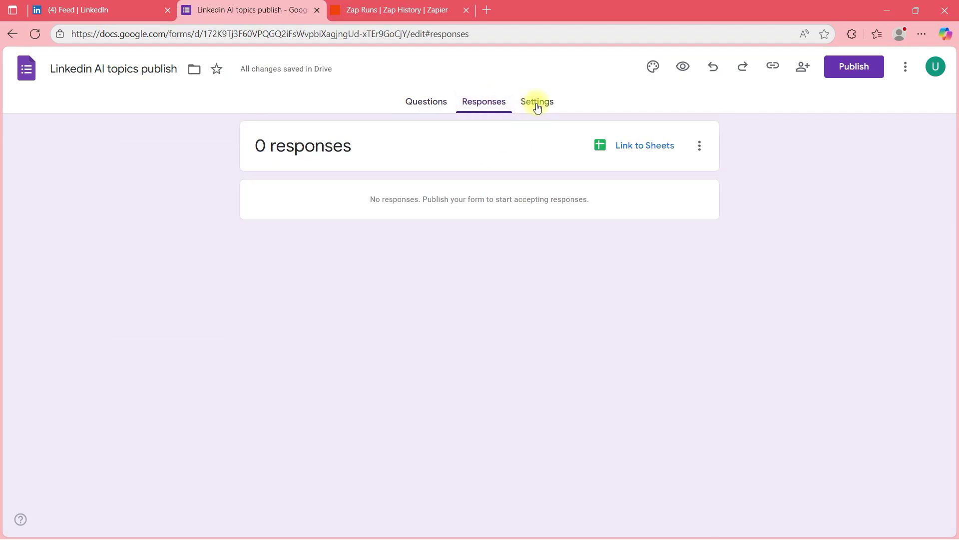
Link the form's responses to a newly created spreadsheet.
{"action": "left_click", "coordinate": [614, 145]}
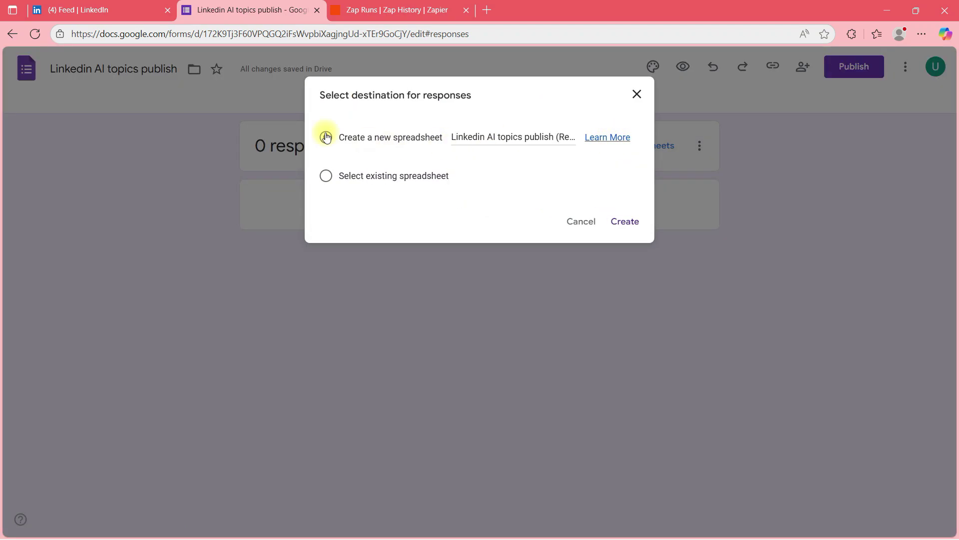
{"action": "left_click", "coordinate": [629, 222]}
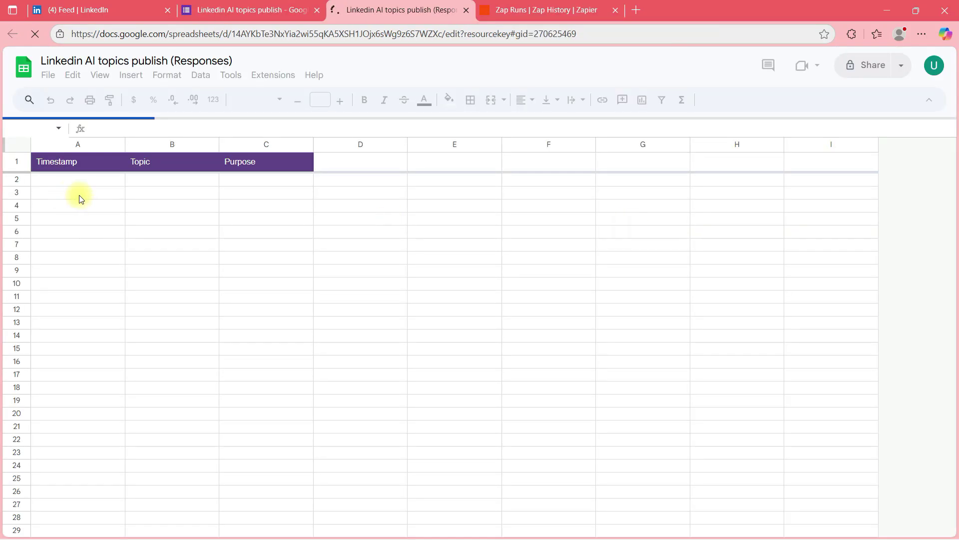
{"action": "left_click", "coordinate": [247, 10]}
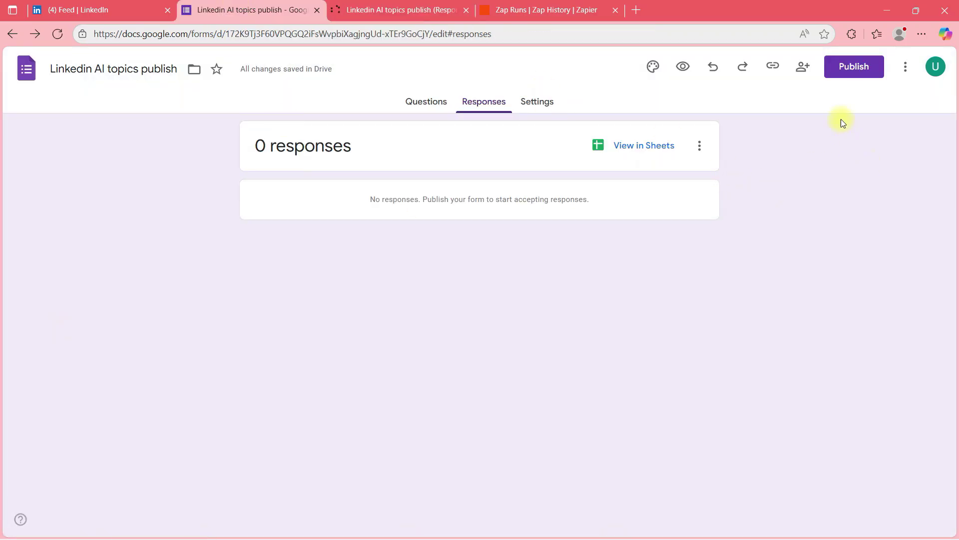
Publish the form, copy its responder link, and open it in a private window.
{"action": "left_click", "coordinate": [844, 70]}
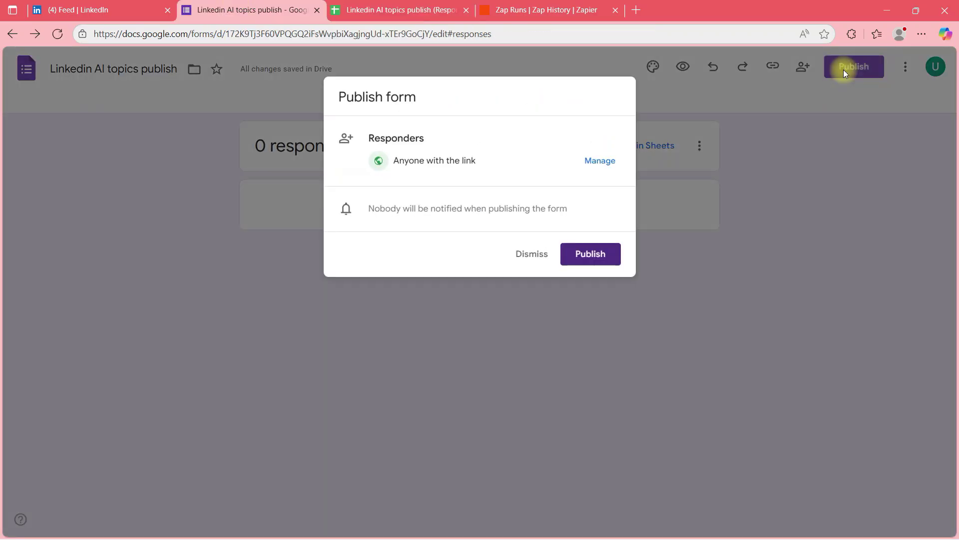
{"action": "left_click", "coordinate": [574, 253]}
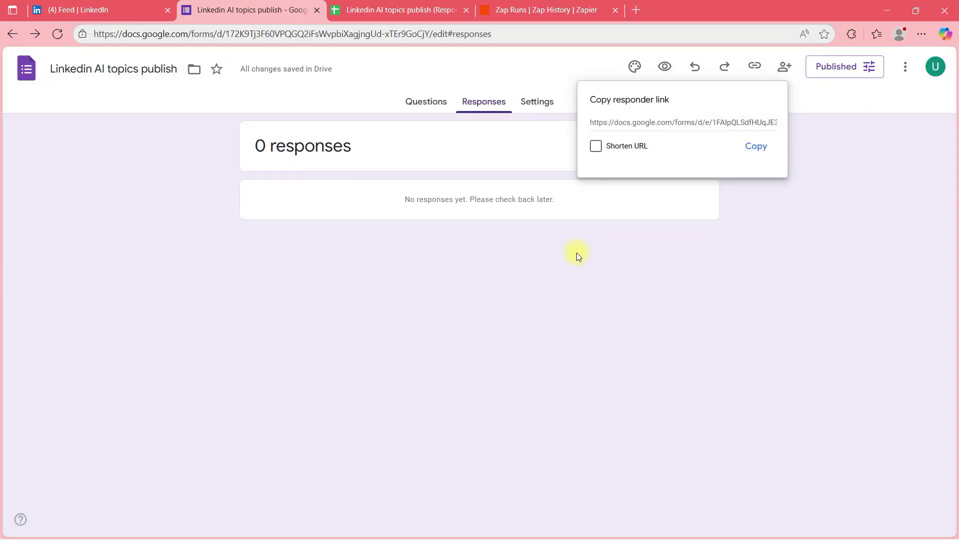
{"action": "left_click", "coordinate": [750, 148]}
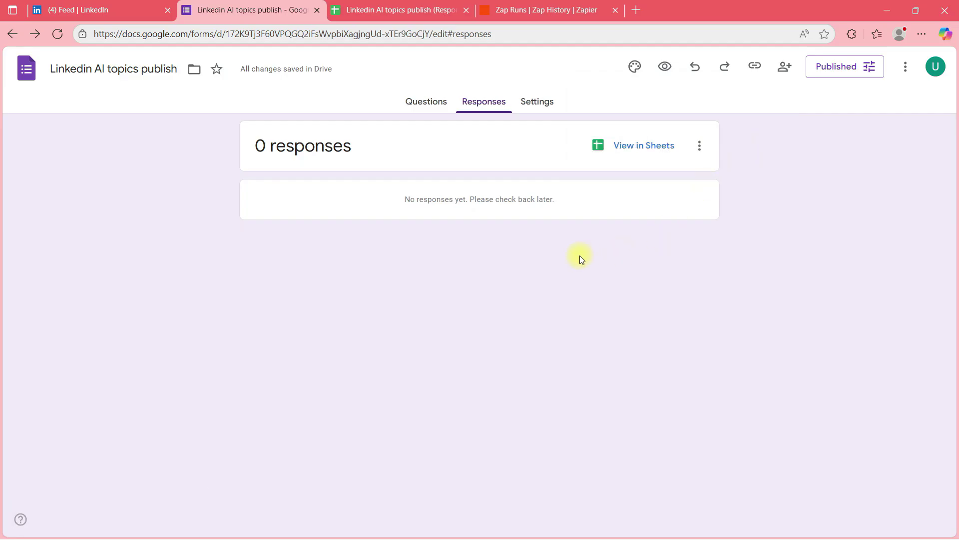
{"action": "key", "text": "ctrl+shift+n"}
{"action": "key", "text": "ctrl+v"}
{"action": "key", "text": "Return"}
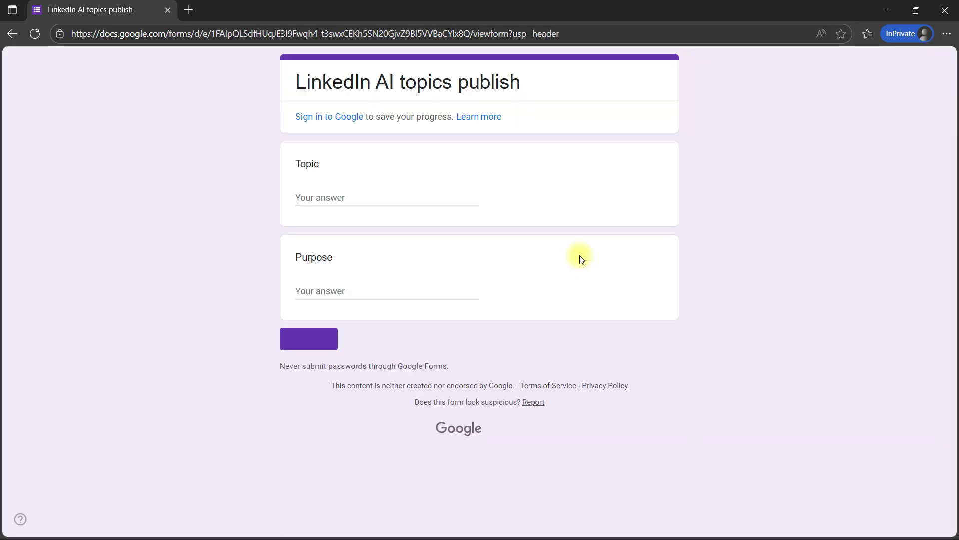
Submit a test response with Topic 'RAG' and Purpose 'Engagement', then return to the responses summary.
{"action": "left_click", "coordinate": [385, 195]}
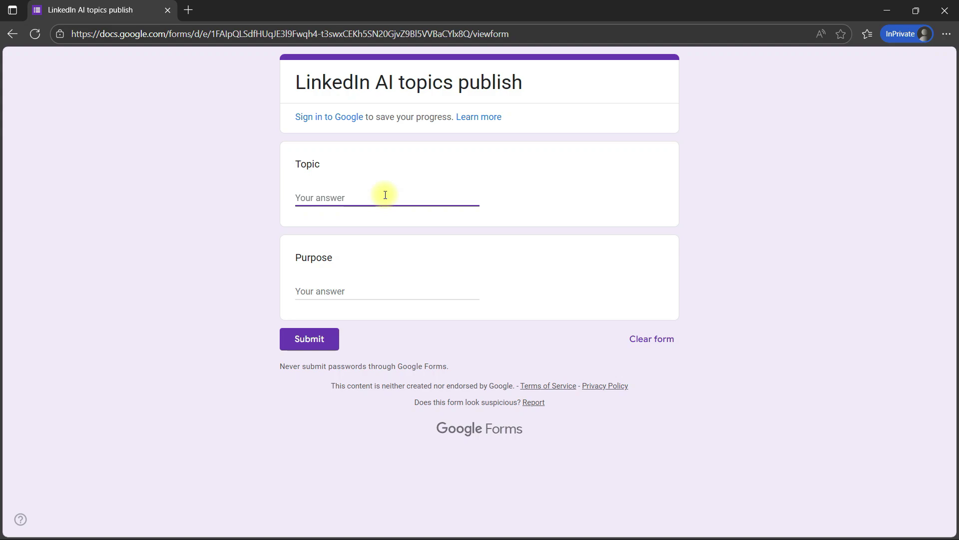
{"action": "type", "text": "RAG"}
{"action": "left_click", "coordinate": [368, 288]}
{"action": "type", "text": "En"}
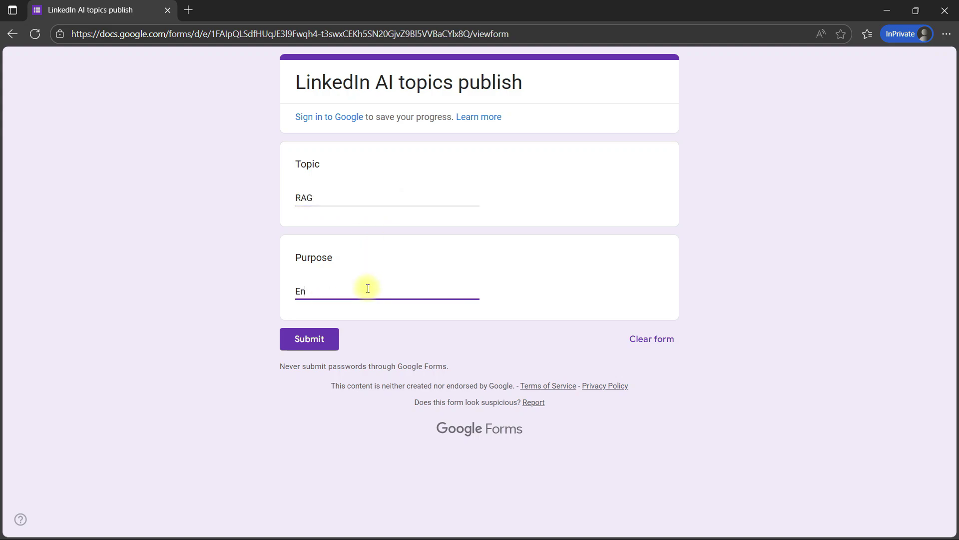
{"action": "type", "text": "gagem"}
{"action": "key", "text": "BackSpace"}
{"action": "type", "text": "eme"}
{"action": "left_click", "coordinate": [295, 332]}
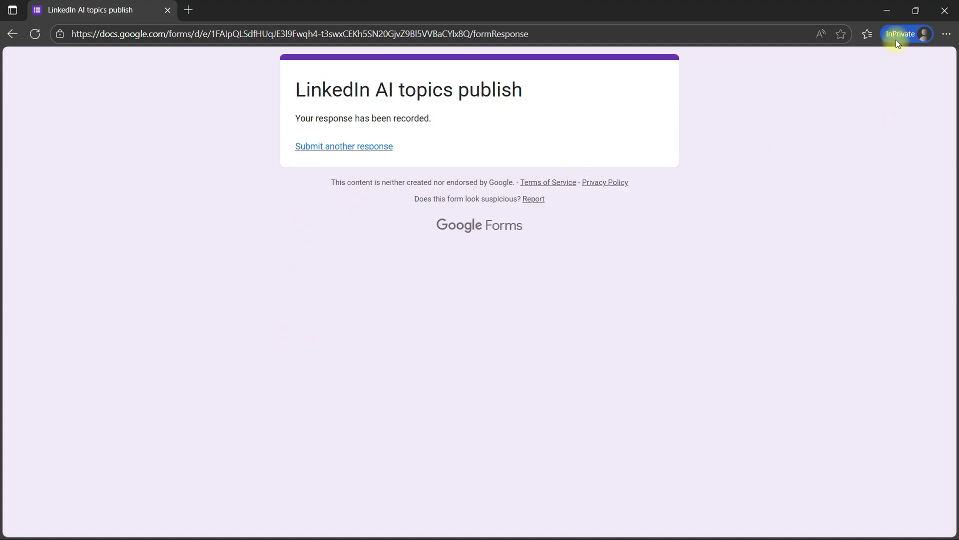
{"action": "left_click", "coordinate": [893, 8]}
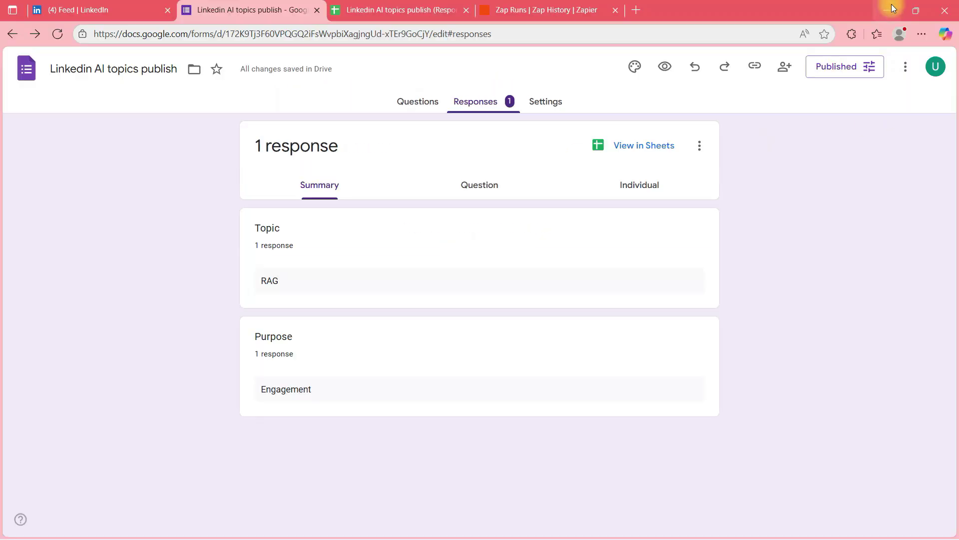
Delete the RAG / Engagement row 2 from the responses spreadsheet.
{"action": "left_click", "coordinate": [414, 6]}
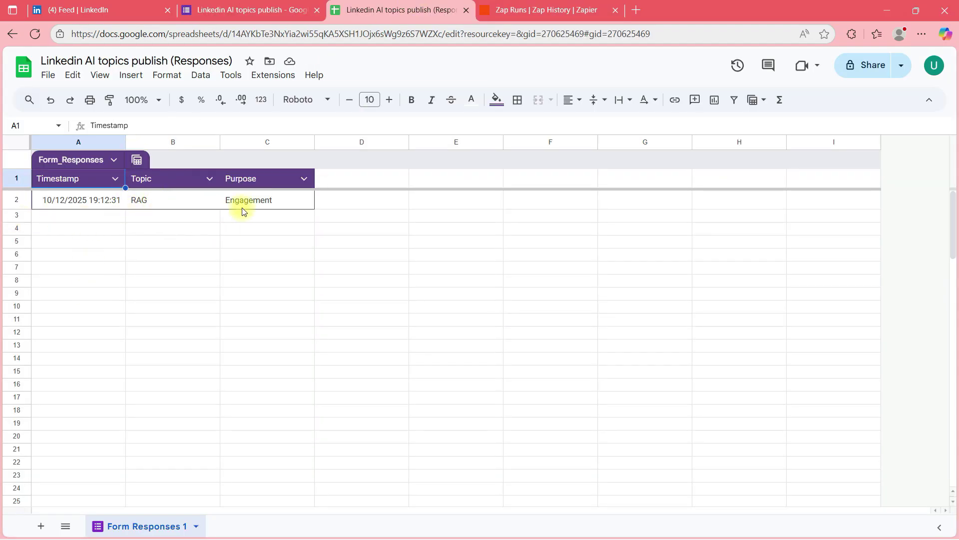
{"action": "left_click", "coordinate": [119, 298]}
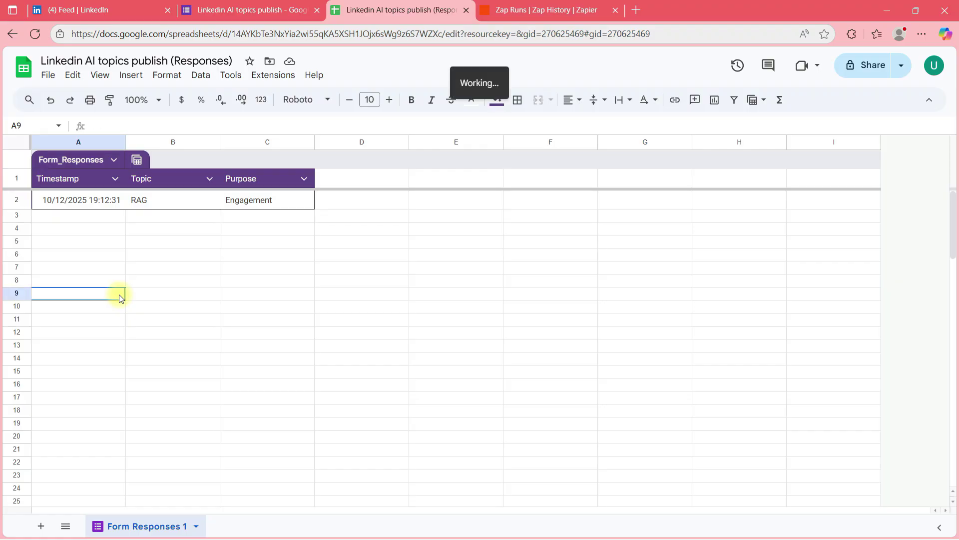
{"action": "left_click", "coordinate": [14, 201]}
{"action": "right_click", "coordinate": [14, 199]}
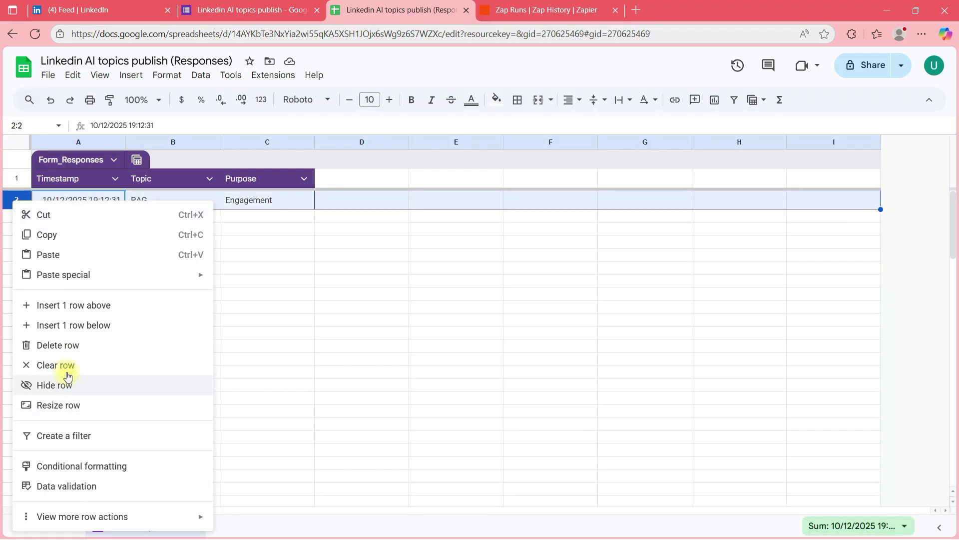
{"action": "left_click", "coordinate": [70, 345]}
{"action": "left_click", "coordinate": [214, 353]}
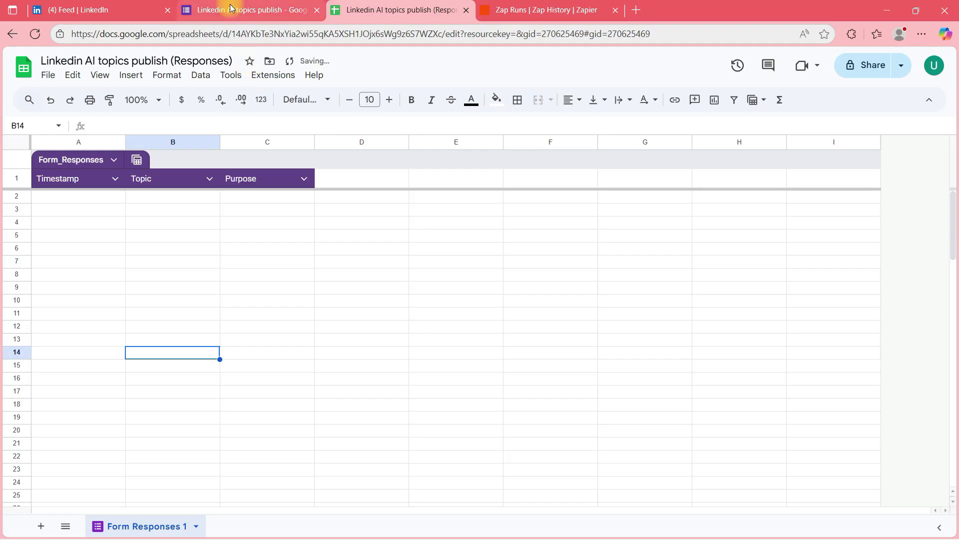
Check the form summary and spreadsheet, then go to Zapier's Zap history.
{"action": "left_click", "coordinate": [232, 8]}
{"action": "left_click", "coordinate": [391, 8]}
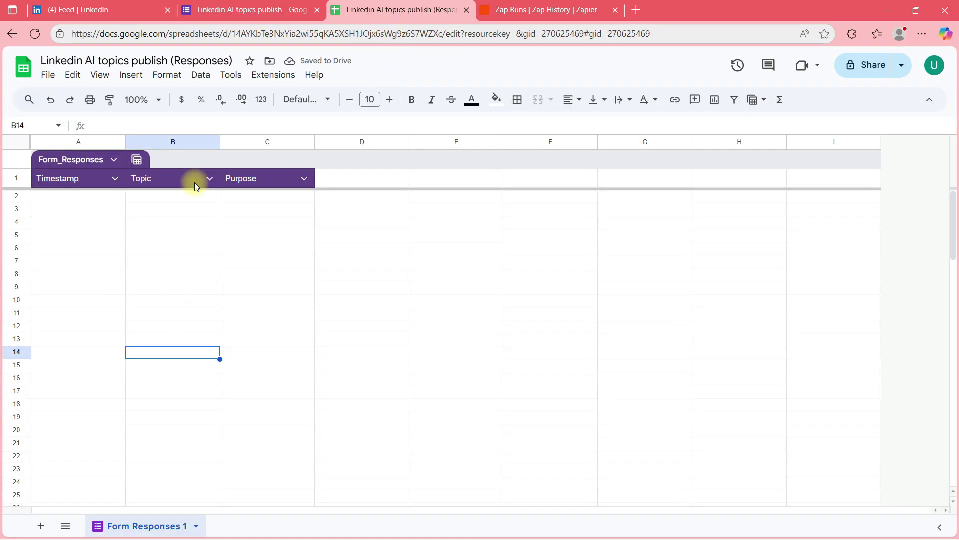
{"action": "left_click", "coordinate": [172, 289]}
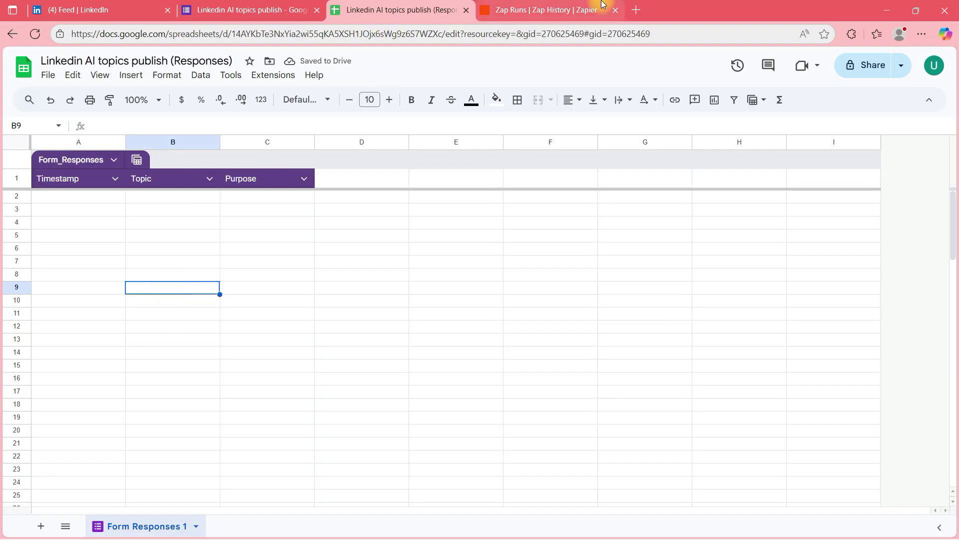
{"action": "left_click", "coordinate": [520, 9]}
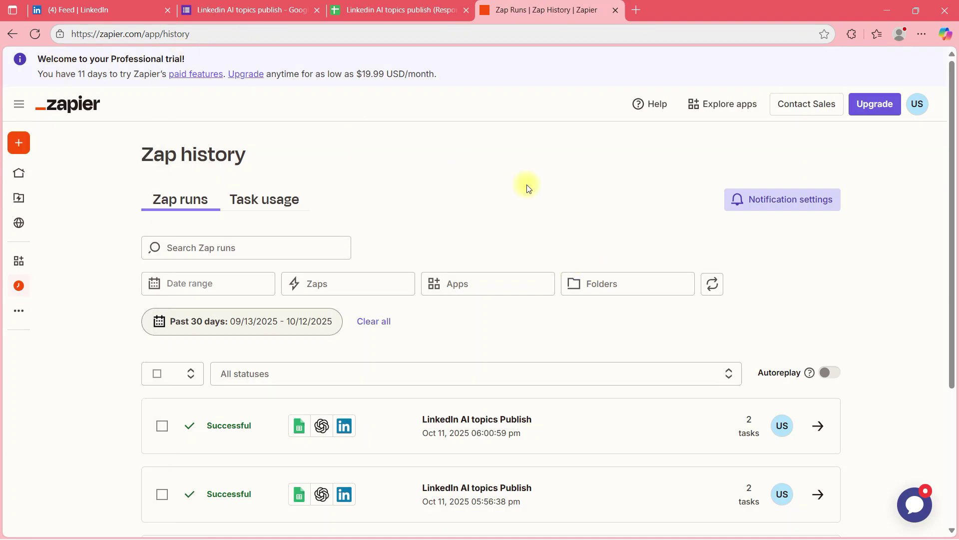
Create a new untitled Zap via Create > Zaps, checking the form and spreadsheet tabs meanwhile.
{"action": "mouse_move", "coordinate": [18, 145]}
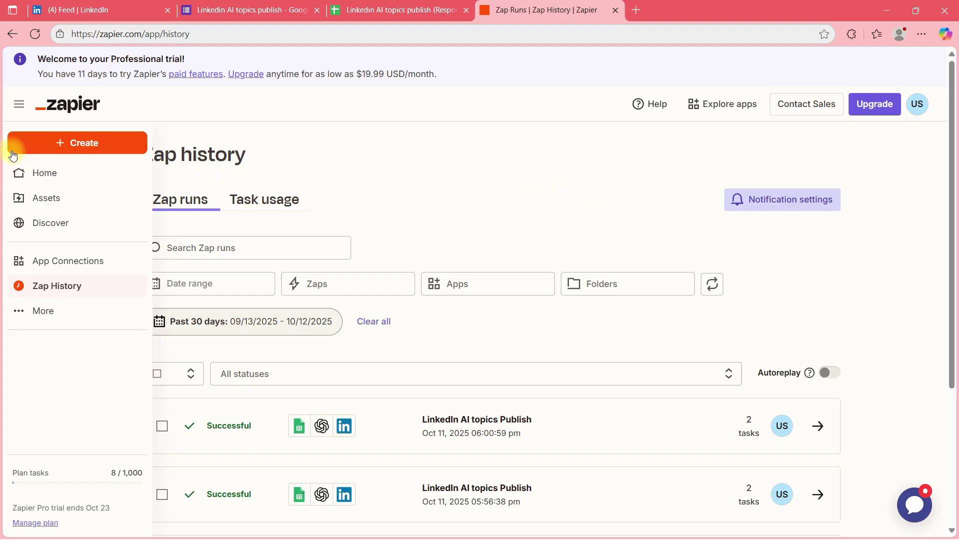
{"action": "left_click", "coordinate": [76, 148]}
{"action": "left_click", "coordinate": [66, 188]}
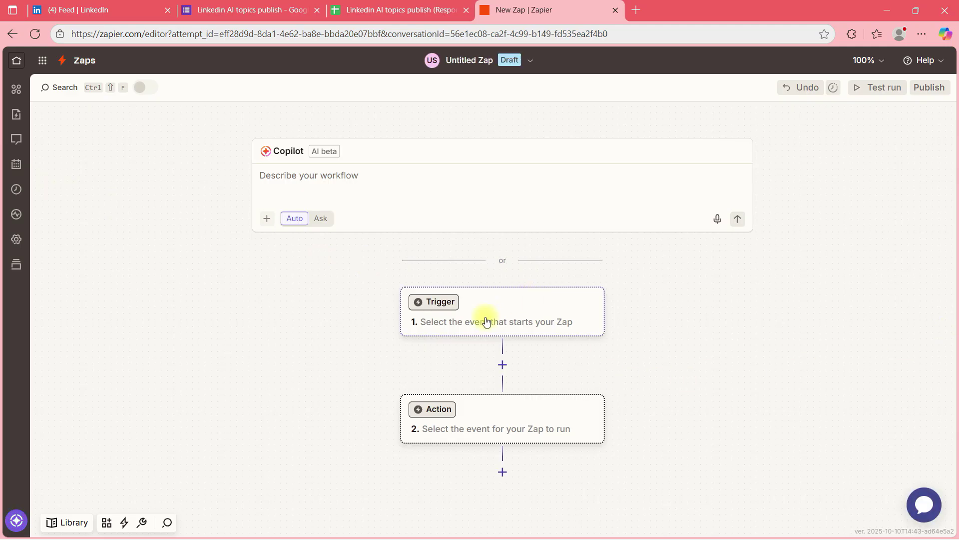
{"action": "left_click", "coordinate": [357, 9]}
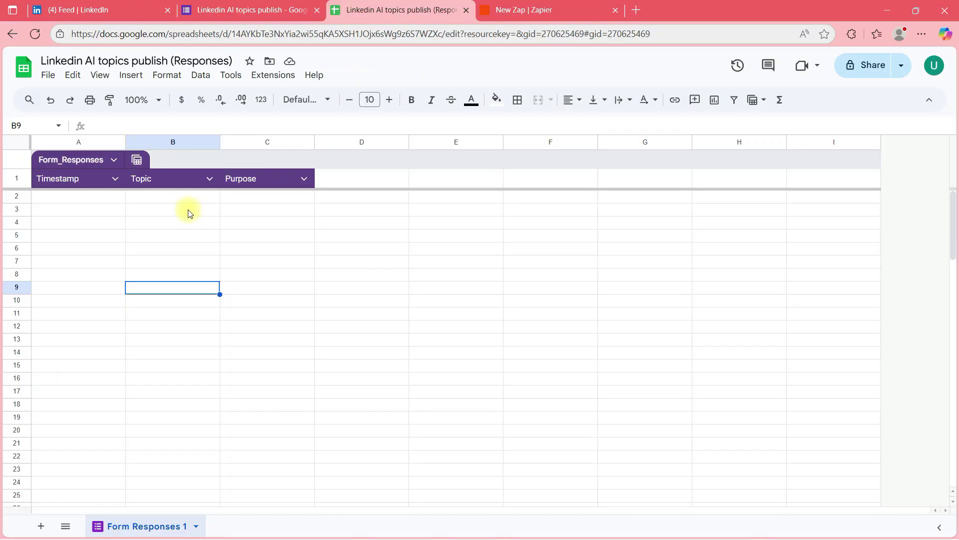
{"action": "left_click", "coordinate": [248, 10]}
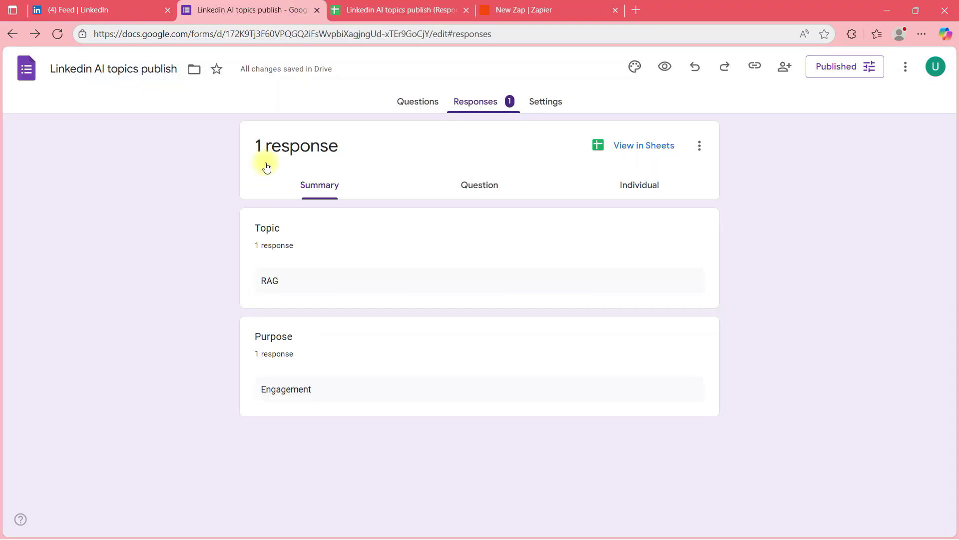
{"action": "left_click", "coordinate": [421, 4]}
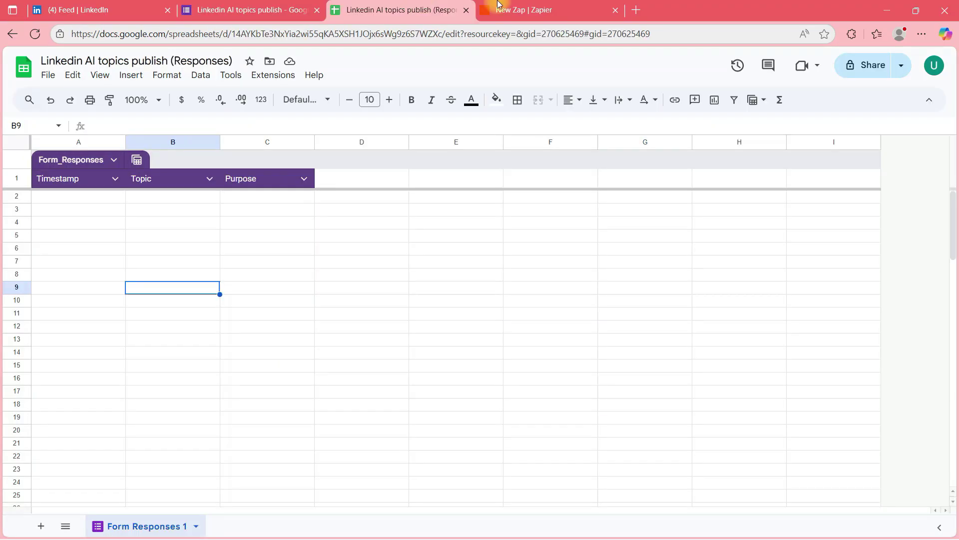
{"action": "left_click", "coordinate": [500, 9]}
Set the trigger to Google Sheets with the New or Updated Spreadsheet Row event.
{"action": "left_click", "coordinate": [507, 308]}
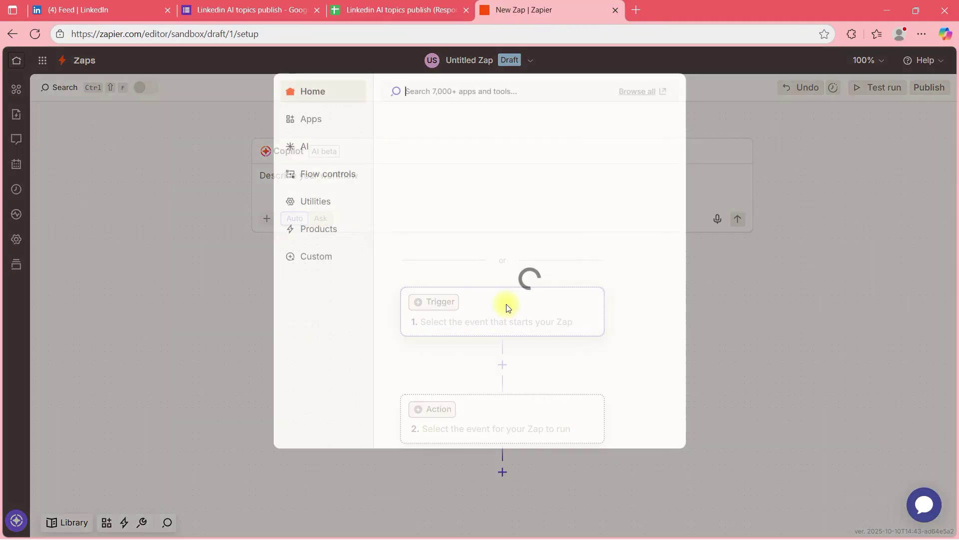
{"action": "left_click", "coordinate": [427, 147]}
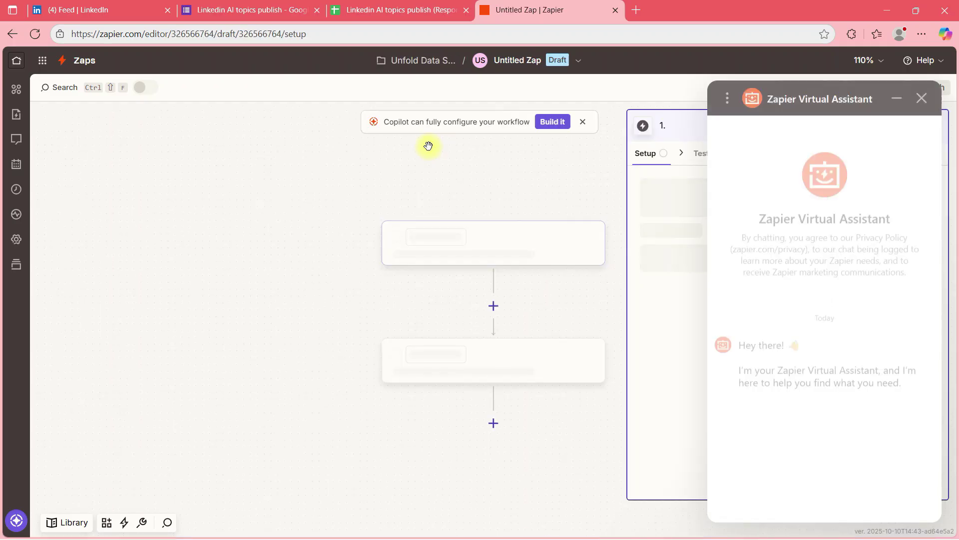
{"action": "left_click", "coordinate": [922, 98]}
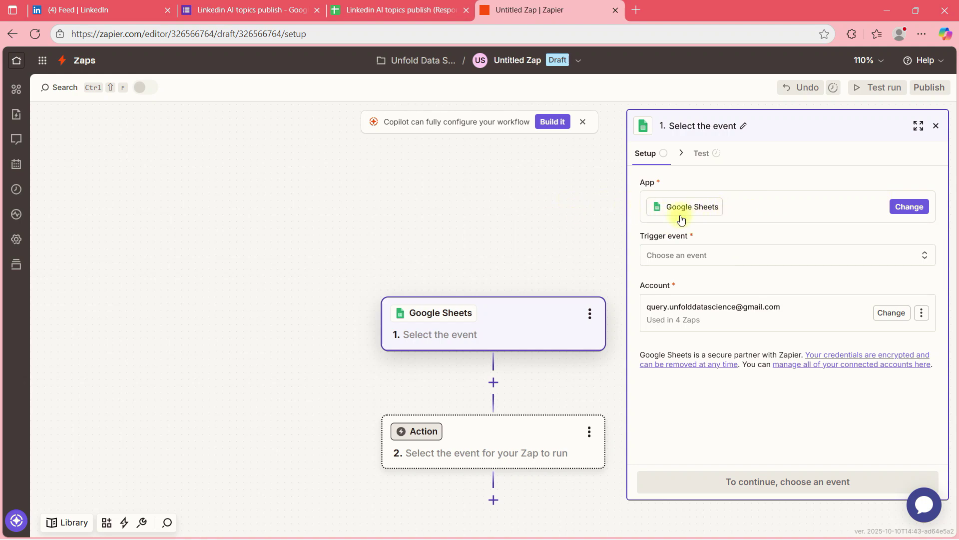
{"action": "left_click", "coordinate": [670, 254]}
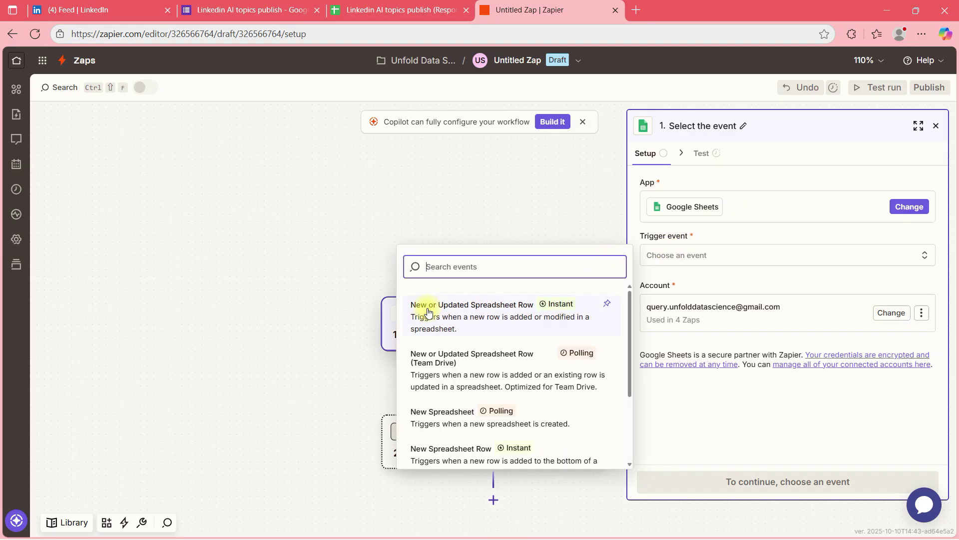
{"action": "left_click", "coordinate": [446, 313]}
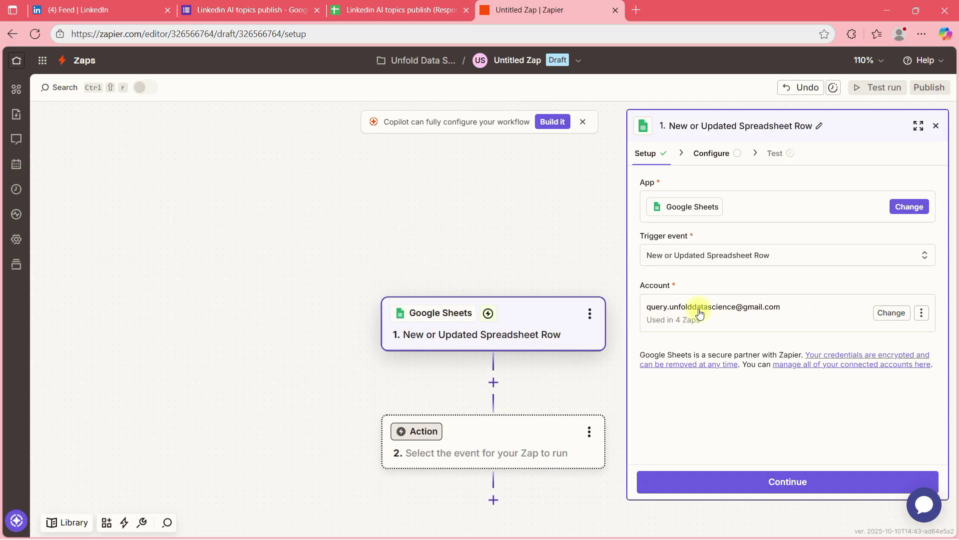
{"action": "left_click", "coordinate": [688, 478]}
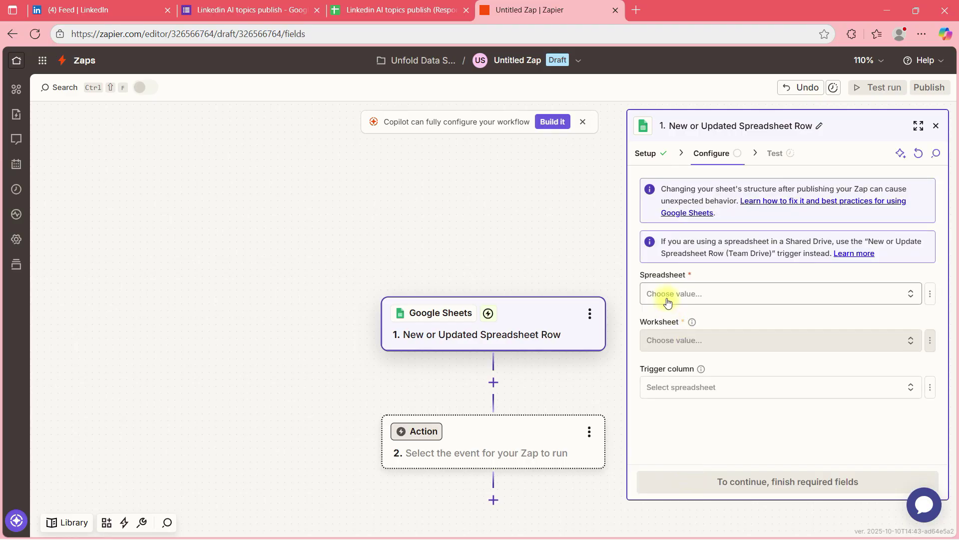
Choose spreadsheet 'Linkedin AI topics publish (Responses)' and worksheet 'Form Responses 1' for the trigger.
{"action": "left_click", "coordinate": [667, 299]}
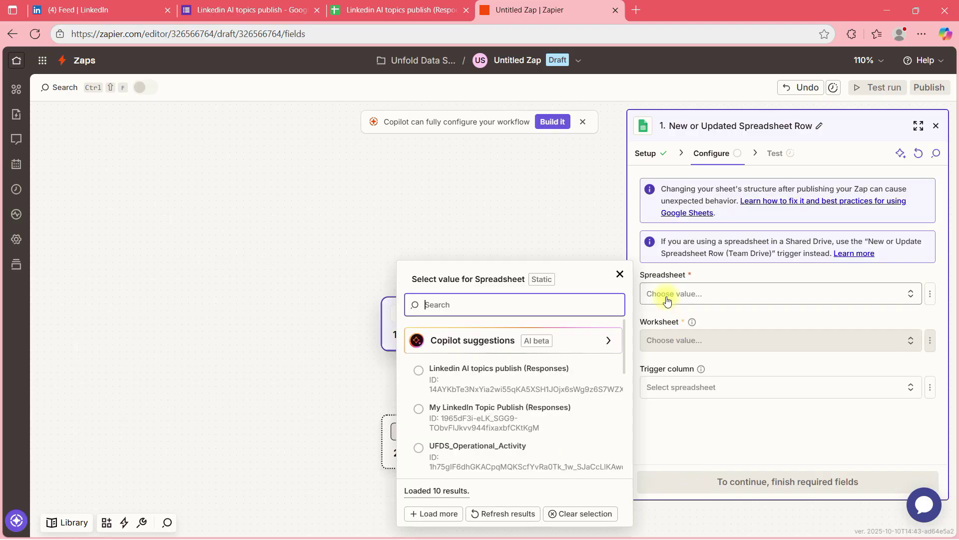
{"action": "left_click", "coordinate": [416, 370]}
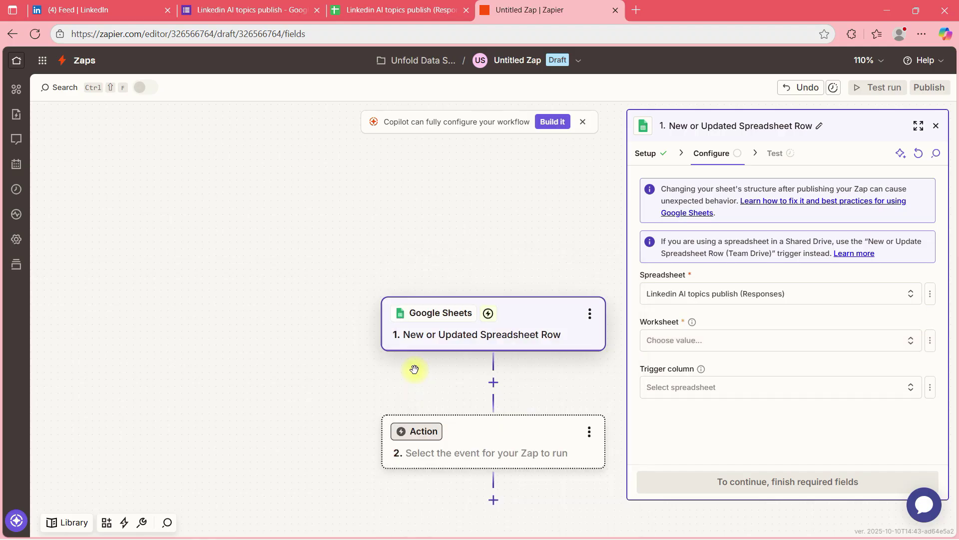
{"action": "left_click", "coordinate": [653, 342]}
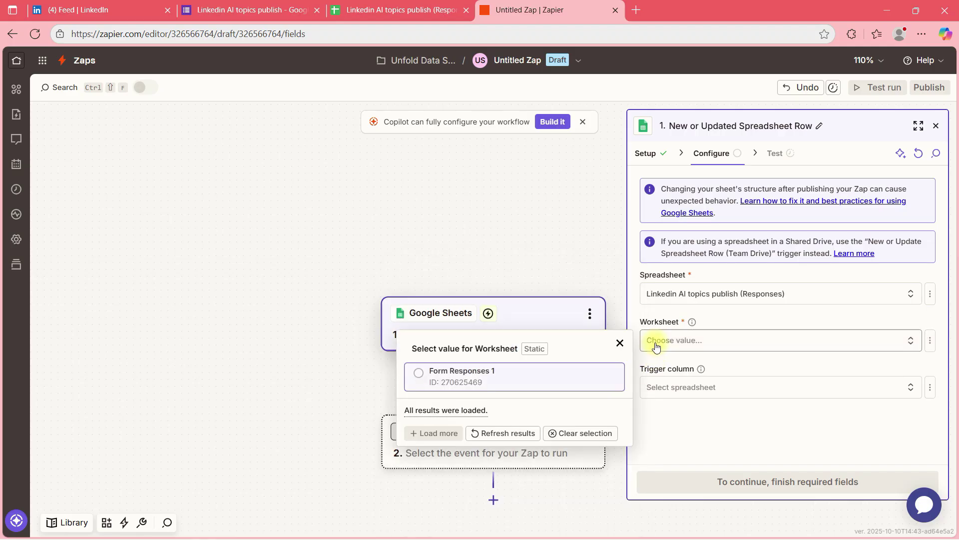
{"action": "left_click", "coordinate": [418, 375]}
{"action": "left_click", "coordinate": [394, 10]}
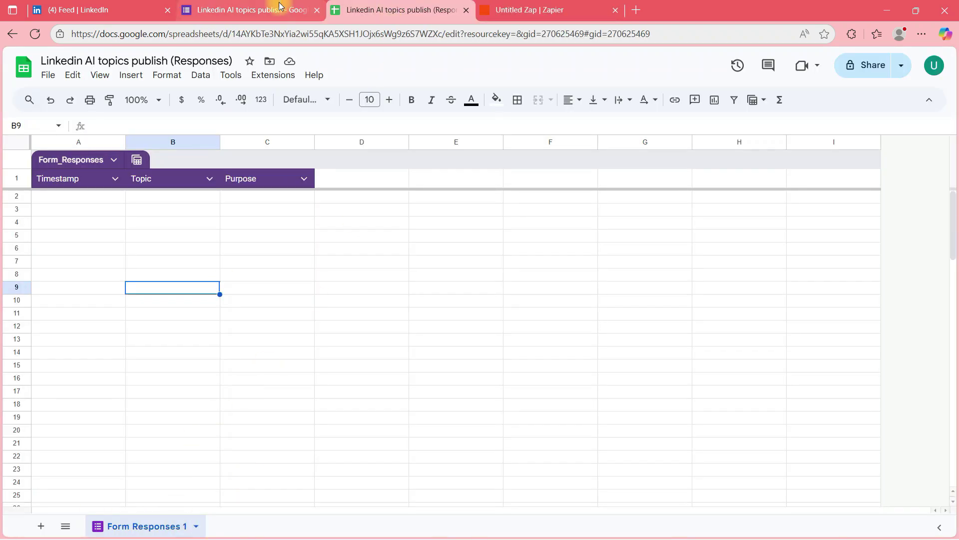
{"action": "left_click", "coordinate": [542, 4]}
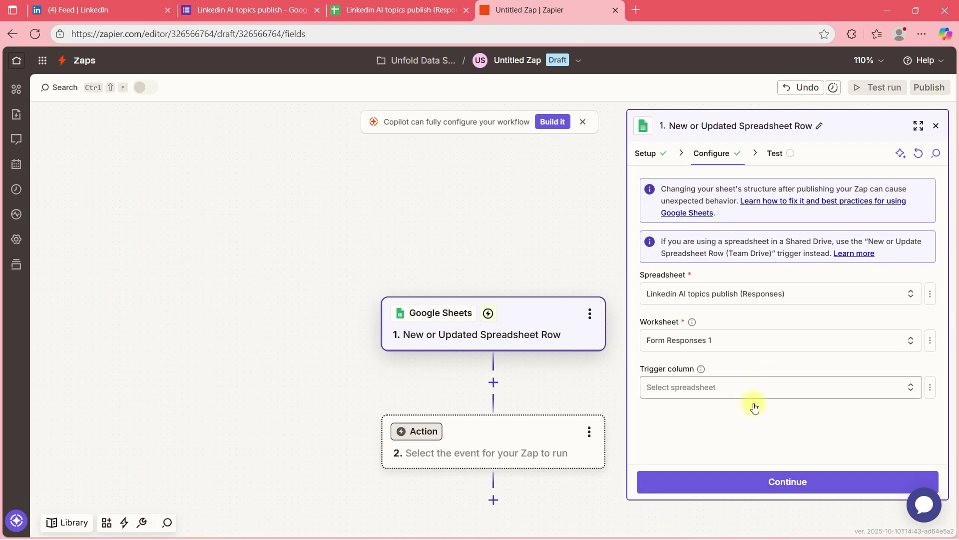
Set the trigger column to Topic, confirming against the spreadsheet, and continue to testing.
{"action": "left_click", "coordinate": [701, 389]}
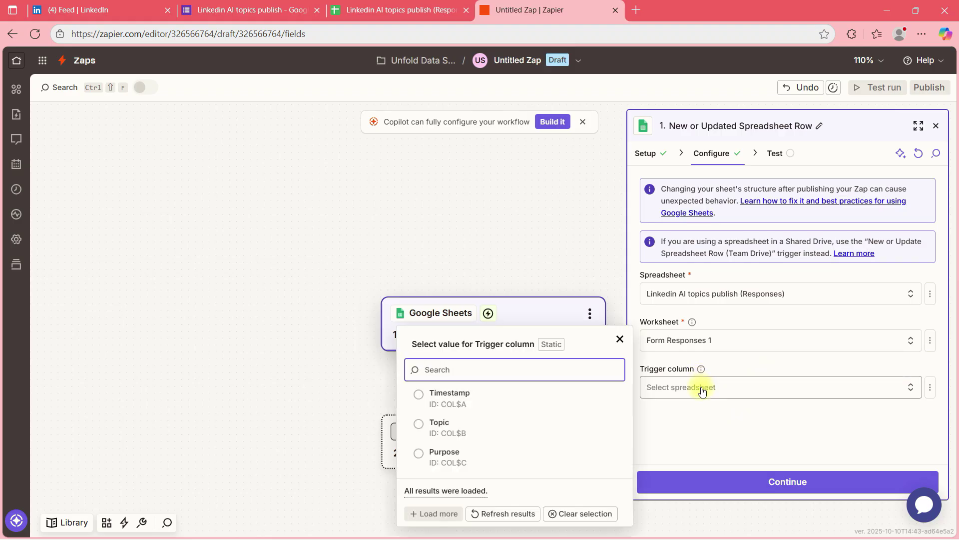
{"action": "left_click", "coordinate": [420, 428]}
{"action": "left_click", "coordinate": [400, 10]}
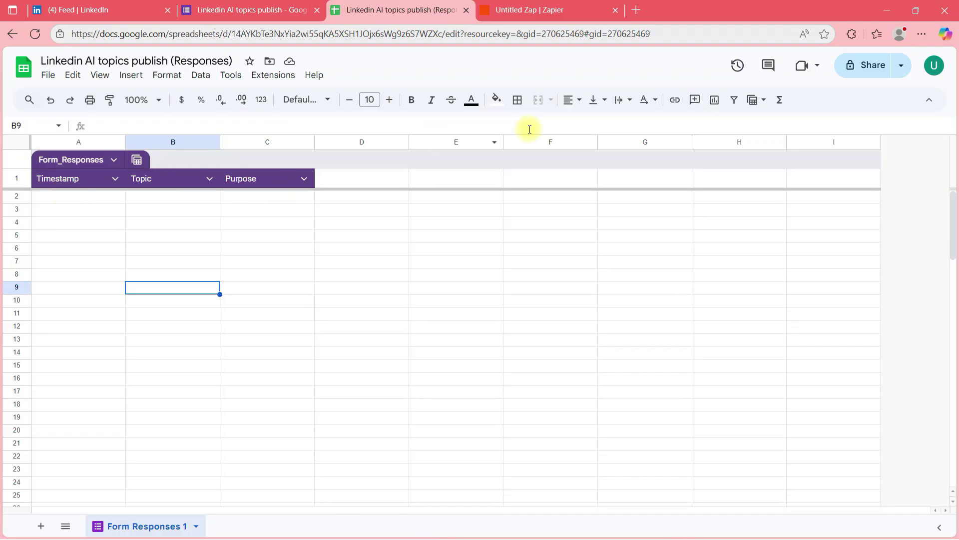
{"action": "left_click", "coordinate": [532, 9]}
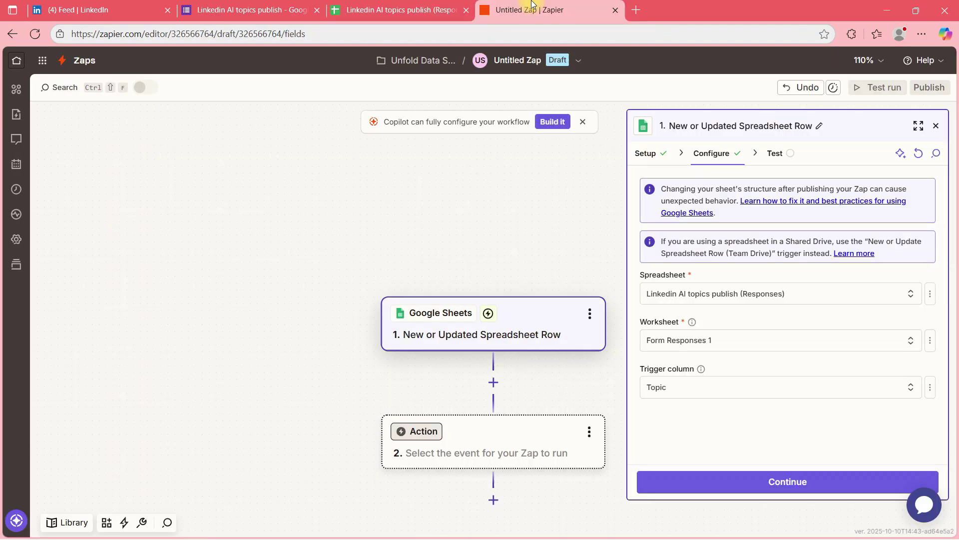
{"action": "left_click", "coordinate": [812, 489]}
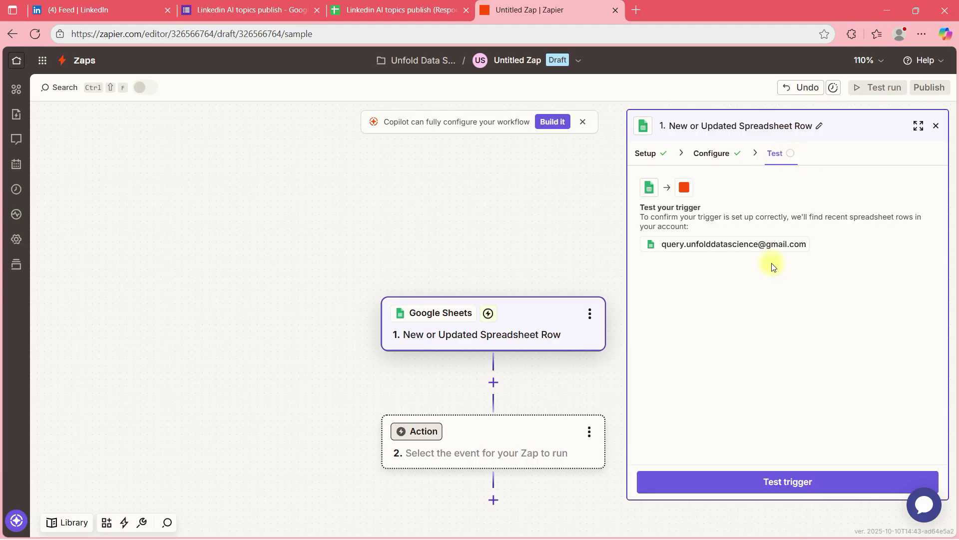
Test the trigger, which finds no row, then go to the responses spreadsheet.
{"action": "left_click", "coordinate": [762, 479]}
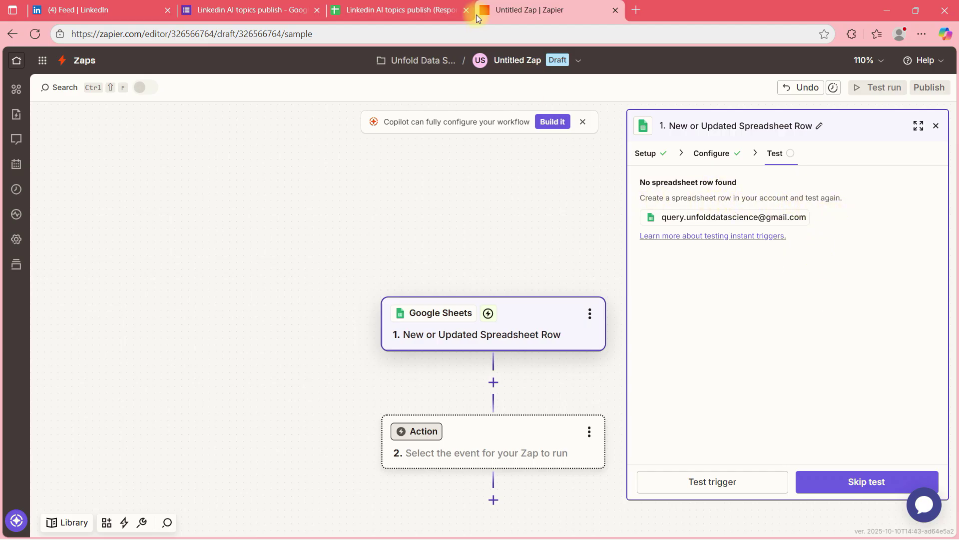
{"action": "left_click", "coordinate": [425, 6]}
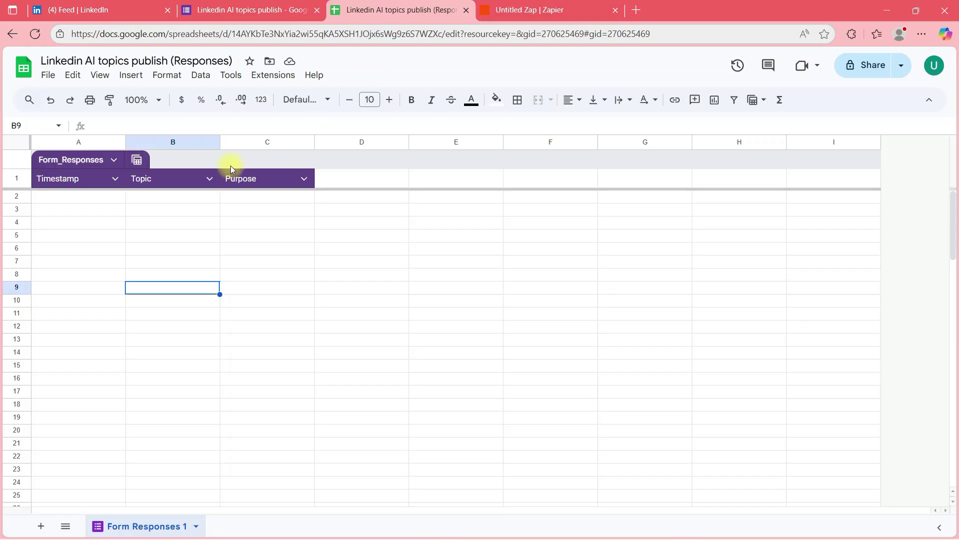
Enter 'vector db' in B2 and 'knowledge sharing' in C2, then return to the Zap editor.
{"action": "left_click", "coordinate": [163, 199]}
{"action": "double_click", "coordinate": [163, 199]}
{"action": "type", "text": "vector db"}
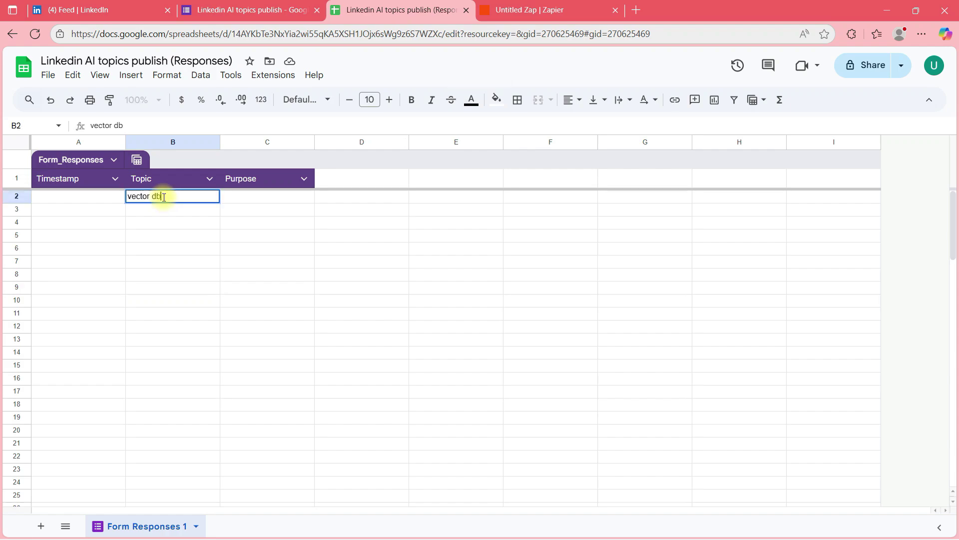
{"action": "left_click", "coordinate": [245, 200]}
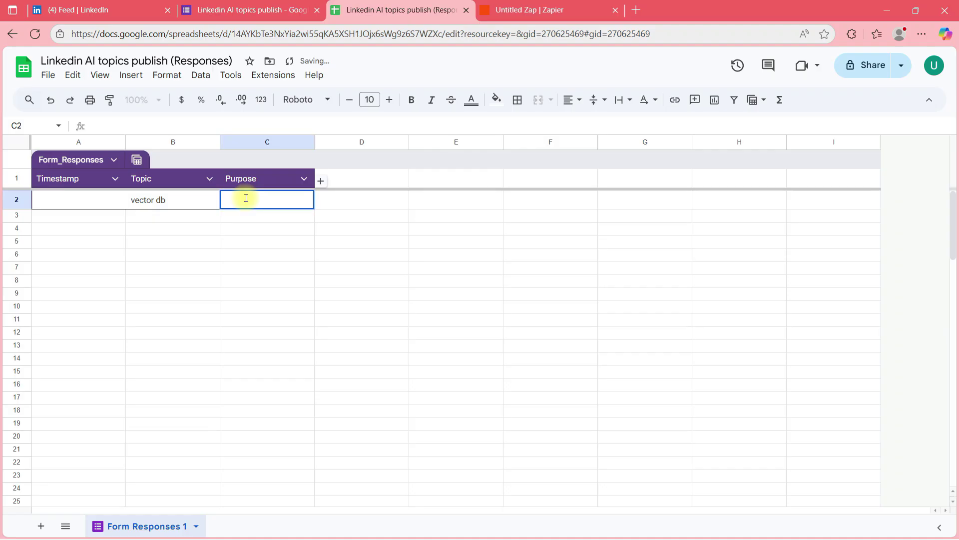
{"action": "type", "text": "knowledge sharing"}
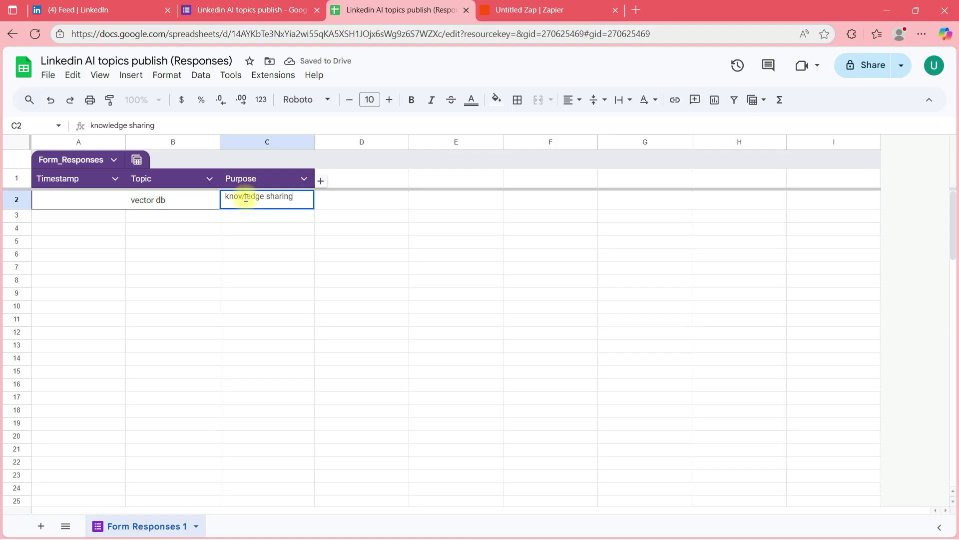
{"action": "left_click", "coordinate": [234, 280]}
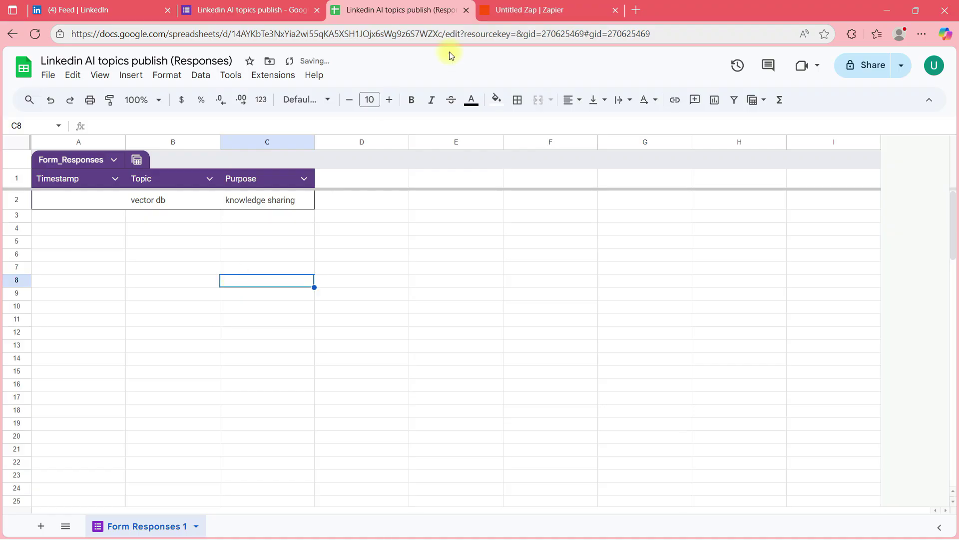
{"action": "left_click", "coordinate": [547, 9]}
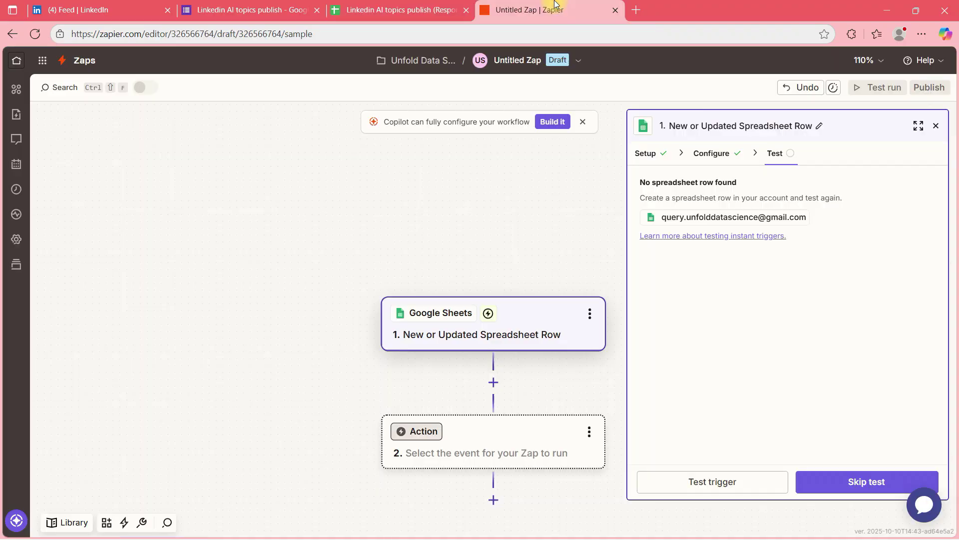
Test the trigger and check that Spreadsheet Row A holds Topic 'vector db' and Purpose 'knowledge sharing'.
{"action": "left_click", "coordinate": [714, 480]}
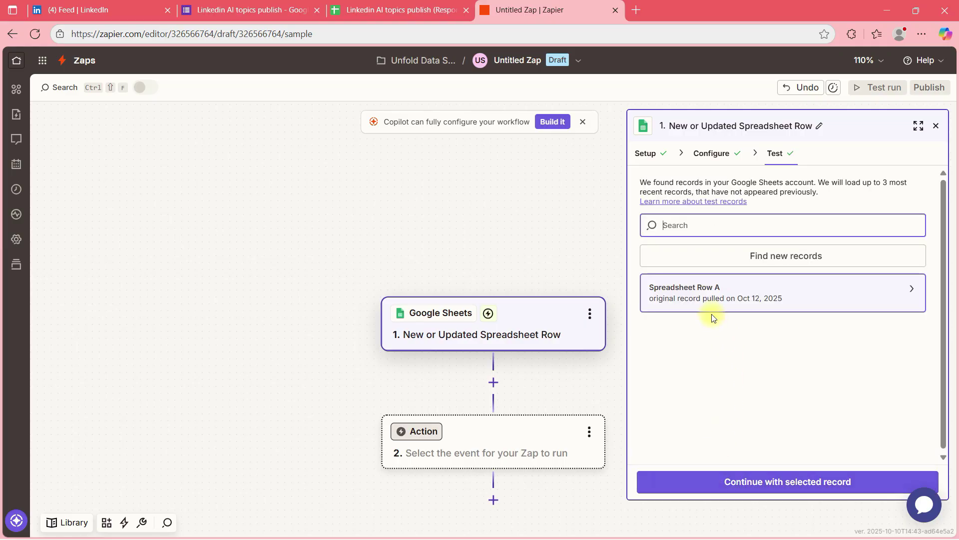
{"action": "left_click", "coordinate": [709, 301]}
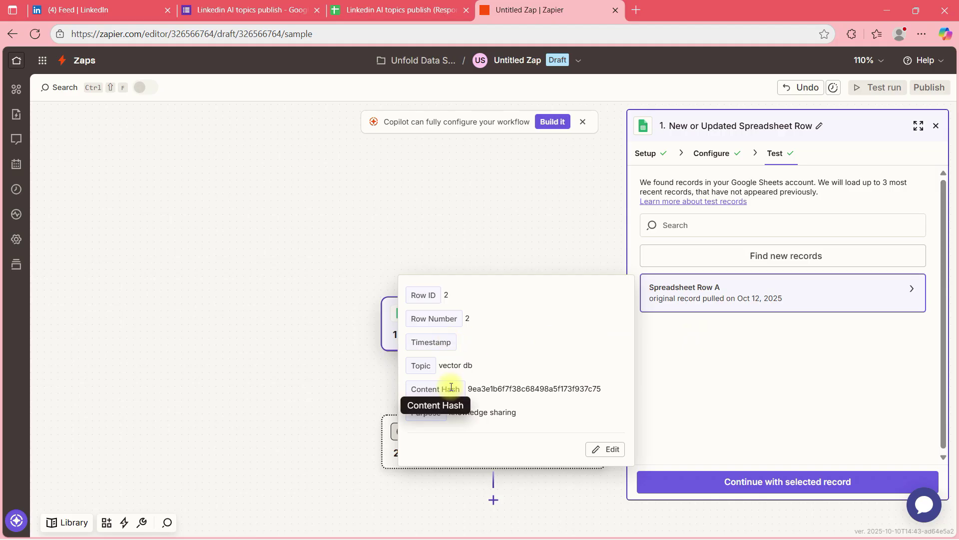
{"action": "left_click_drag", "start_coordinate": [439, 366], "coordinate": [482, 370]}
{"action": "left_click_drag", "start_coordinate": [452, 412], "coordinate": [523, 417]}
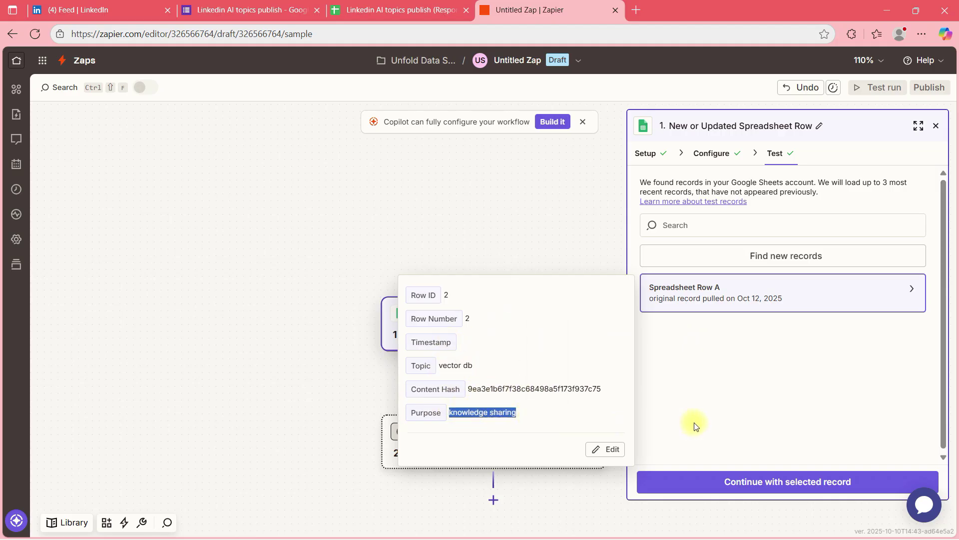
{"action": "left_click", "coordinate": [514, 238]}
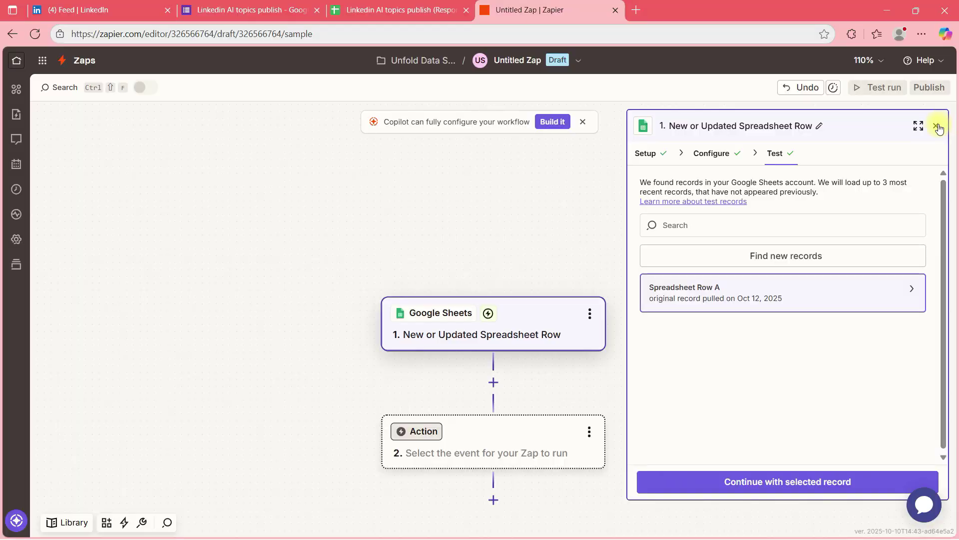
Set the action step's app to ChatGPT (OpenAI) and its event to Conversation (Legacy), then continue.
{"action": "left_click", "coordinate": [938, 127]}
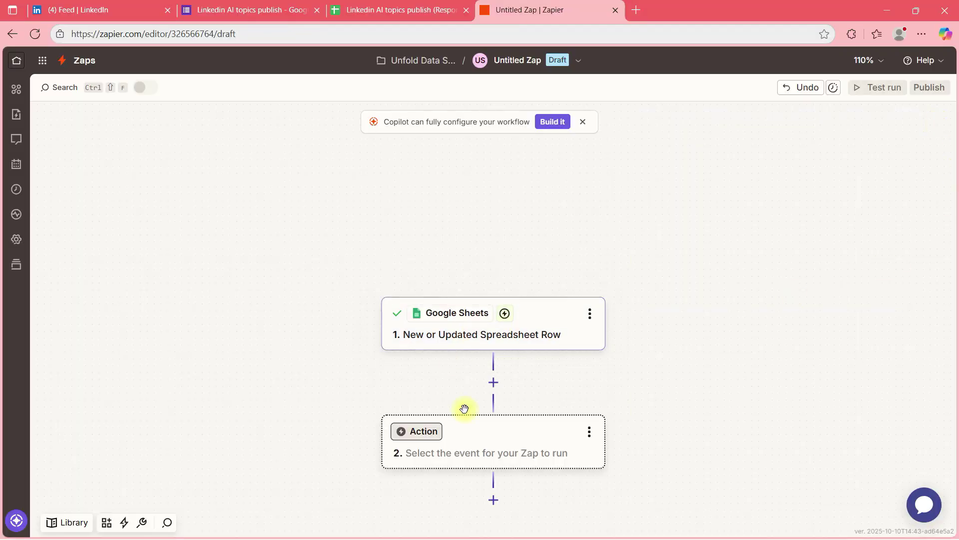
{"action": "left_click", "coordinate": [459, 438]}
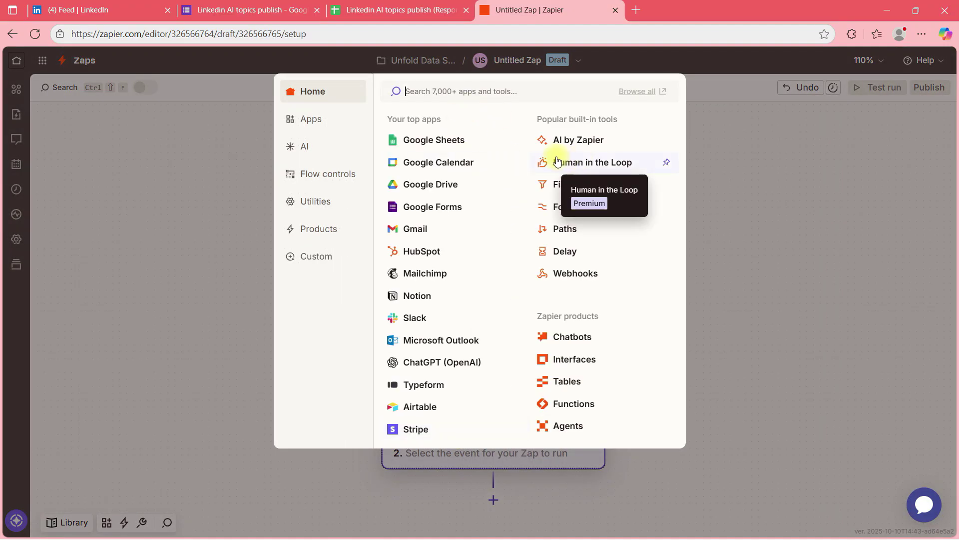
{"action": "type", "text": "open"}
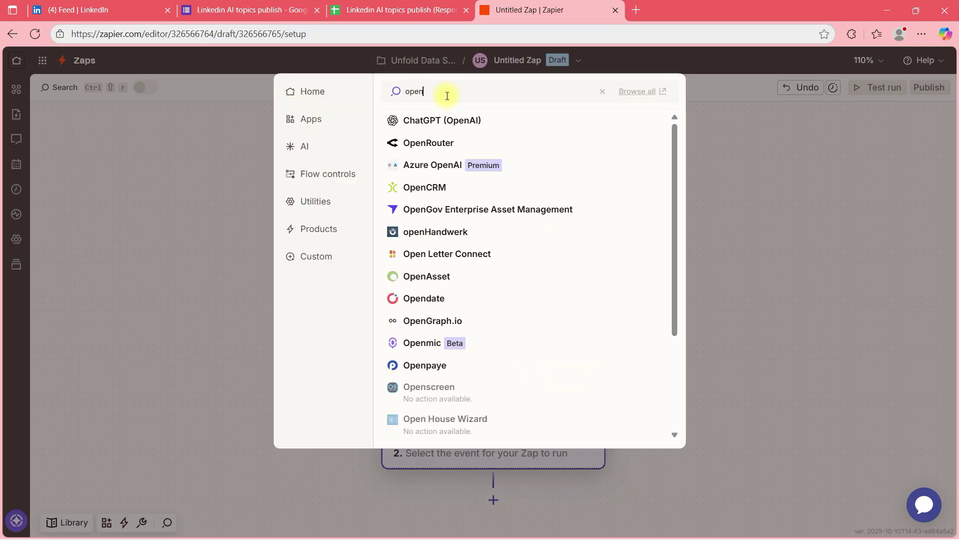
{"action": "left_click", "coordinate": [436, 119]}
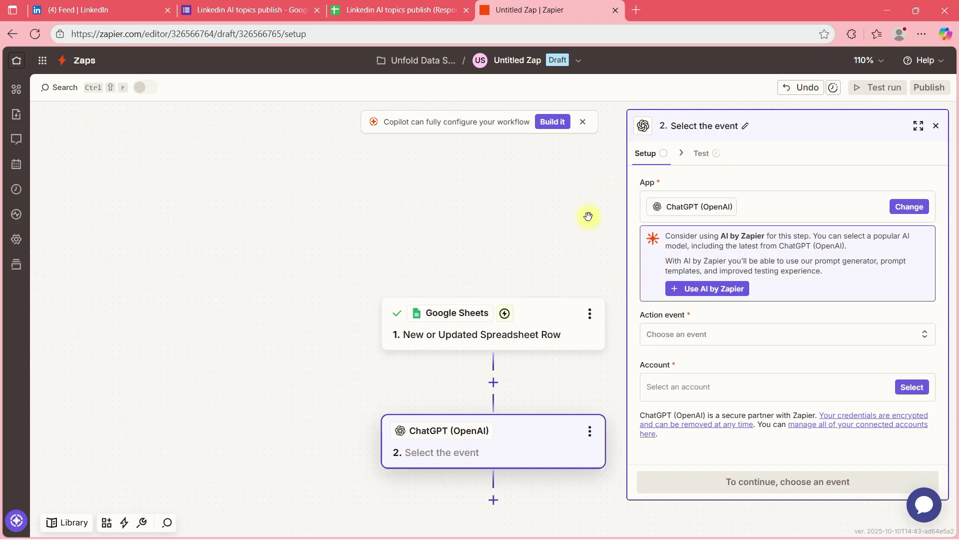
{"action": "left_click", "coordinate": [672, 343]}
{"action": "scroll", "coordinate": [569, 359], "scroll_direction": "down", "scroll_amount": 6}
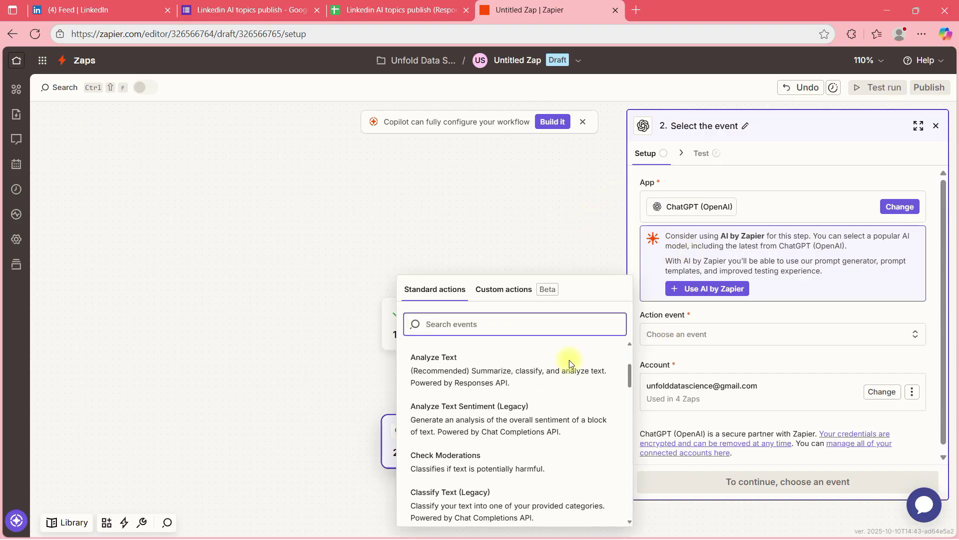
{"action": "scroll", "coordinate": [570, 364], "scroll_direction": "down", "scroll_amount": 4}
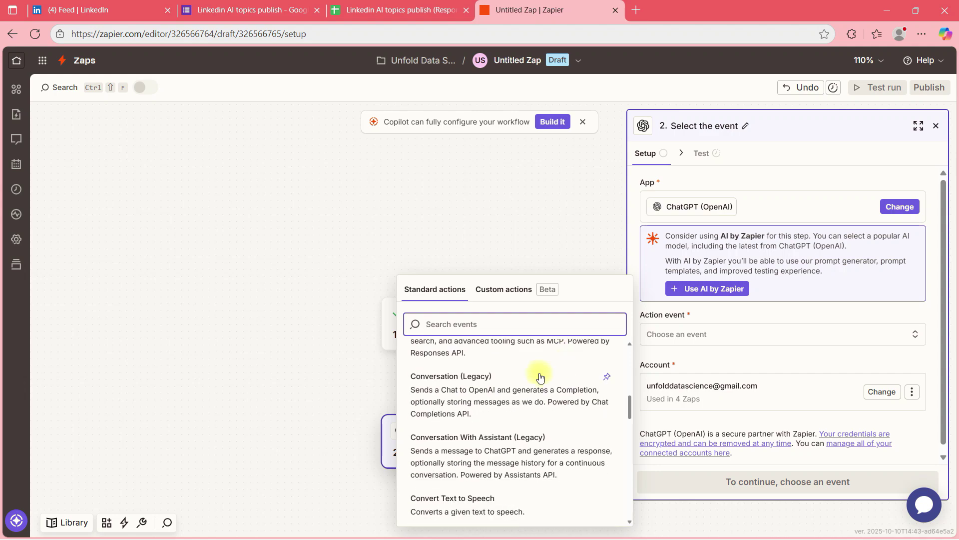
{"action": "left_click", "coordinate": [464, 396]}
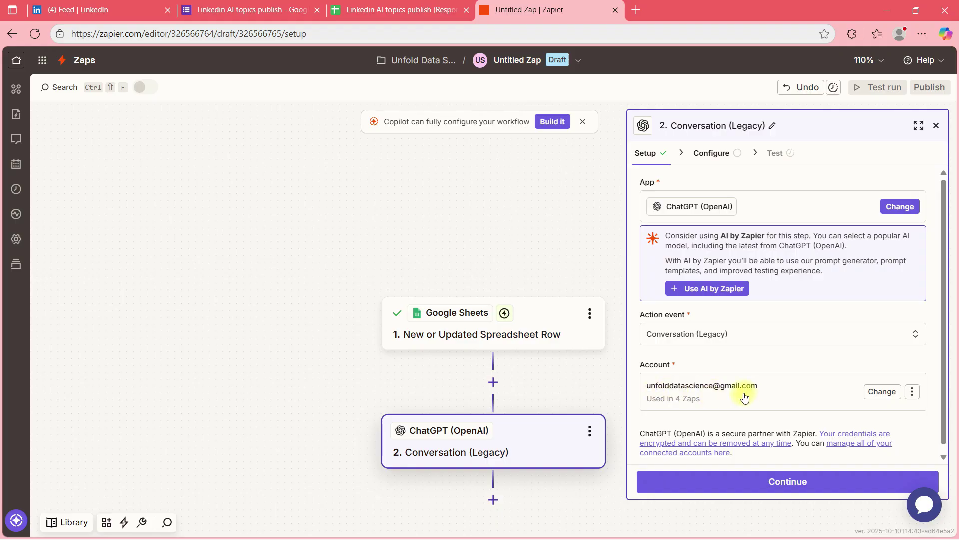
{"action": "left_click", "coordinate": [775, 480]}
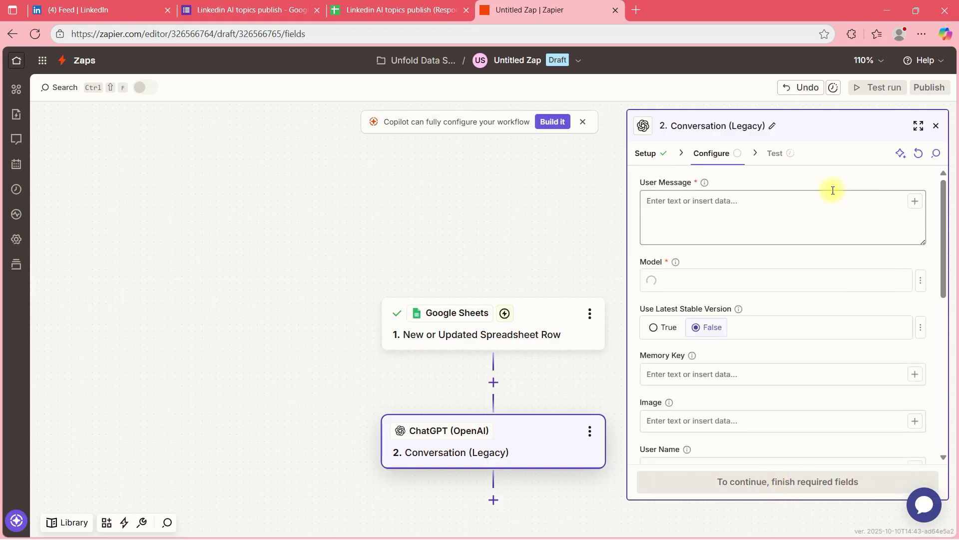
Write a User Message requesting a LinkedIn post, mapping in the sheet's Topic and Purpose fields.
{"action": "left_click", "coordinate": [690, 204]}
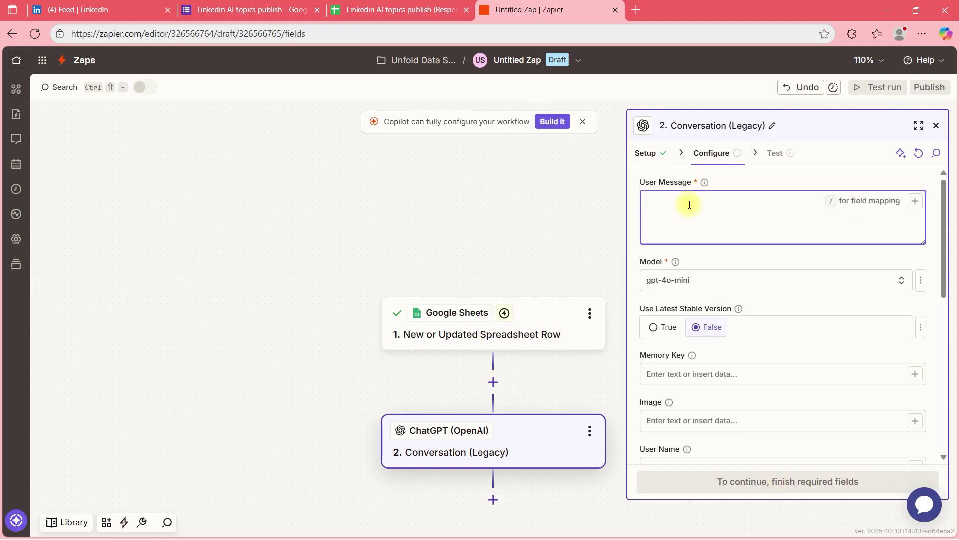
{"action": "type", "text": "G"}
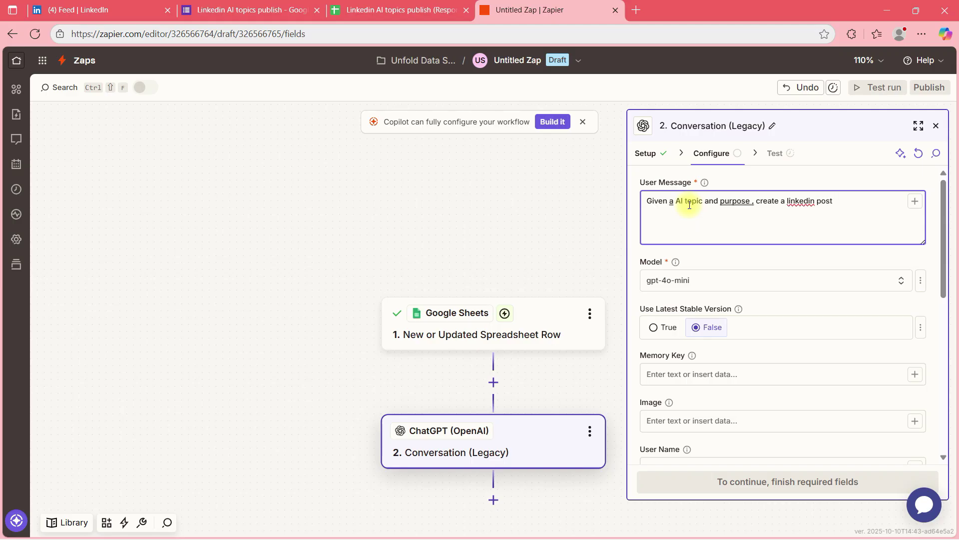
{"action": "type", "text": ", details below"}
{"action": "left_click", "coordinate": [917, 203]}
{"action": "left_click", "coordinate": [469, 335]}
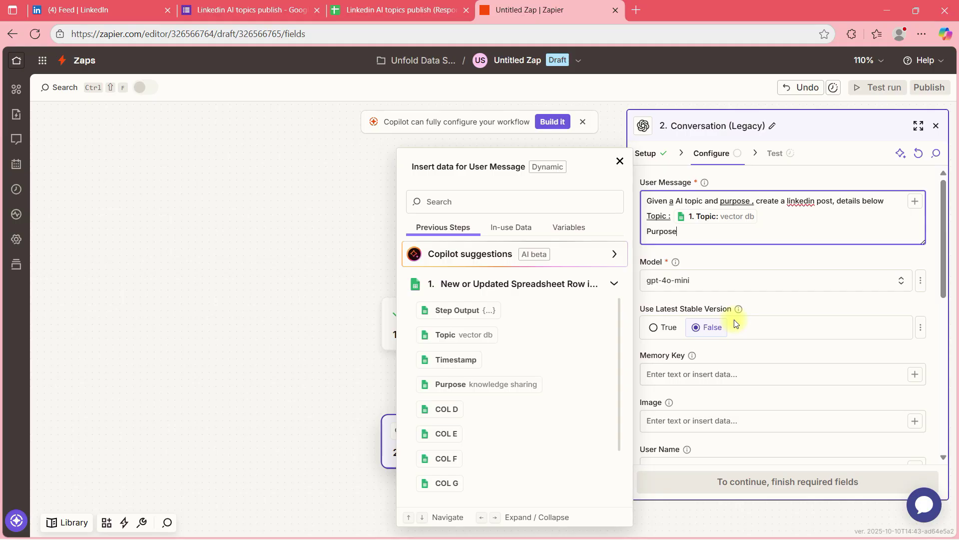
{"action": "left_click", "coordinate": [487, 384]}
{"action": "left_click", "coordinate": [306, 326]}
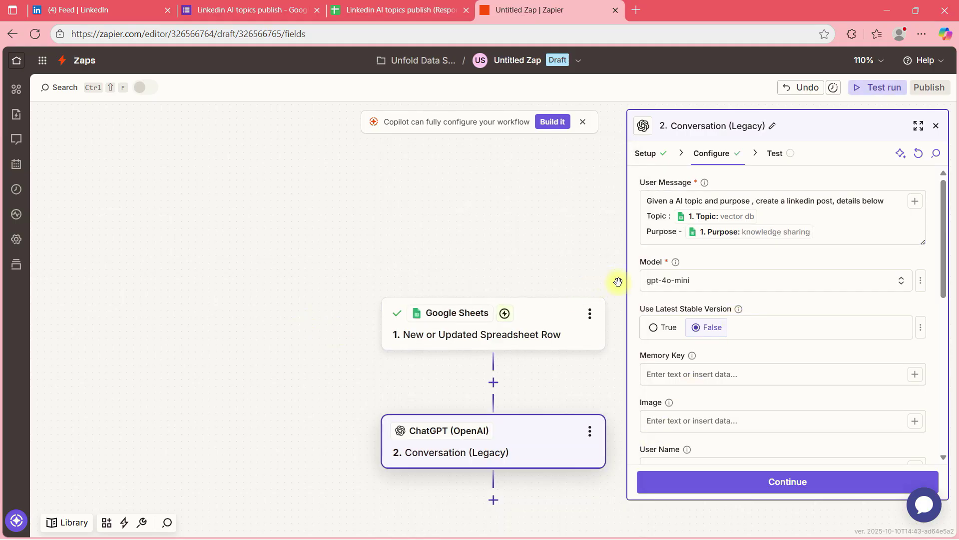
{"action": "scroll", "coordinate": [730, 284], "scroll_direction": "down", "scroll_amount": 6}
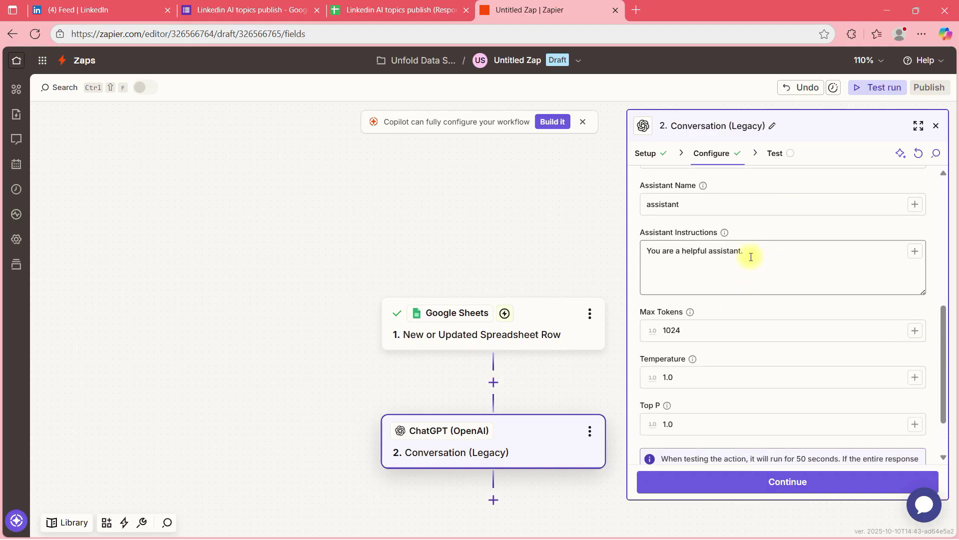
{"action": "scroll", "coordinate": [849, 320], "scroll_direction": "down", "scroll_amount": 3}
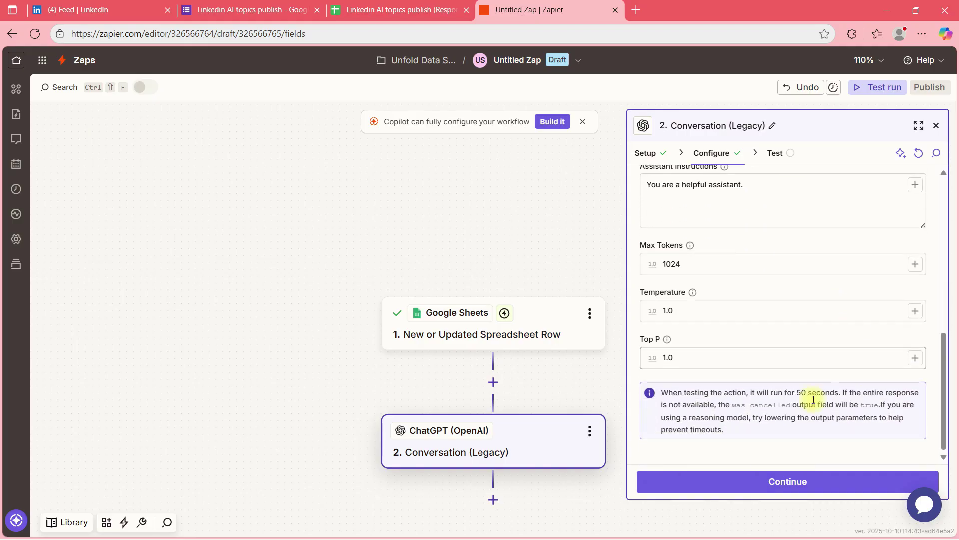
{"action": "left_click", "coordinate": [789, 481]}
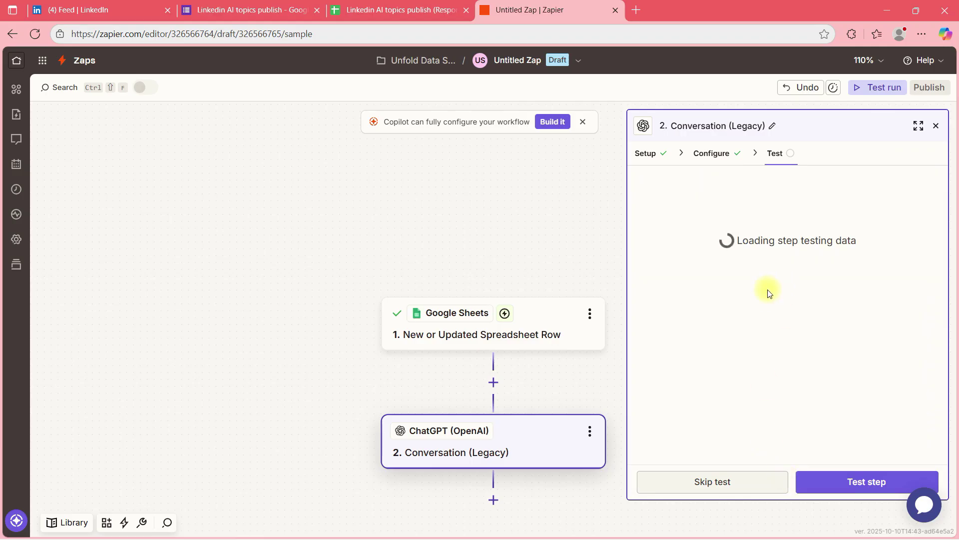
Run the ChatGPT step test and review the generated 'Unlocking the Power of Vector Databases' post.
{"action": "left_click", "coordinate": [857, 481]}
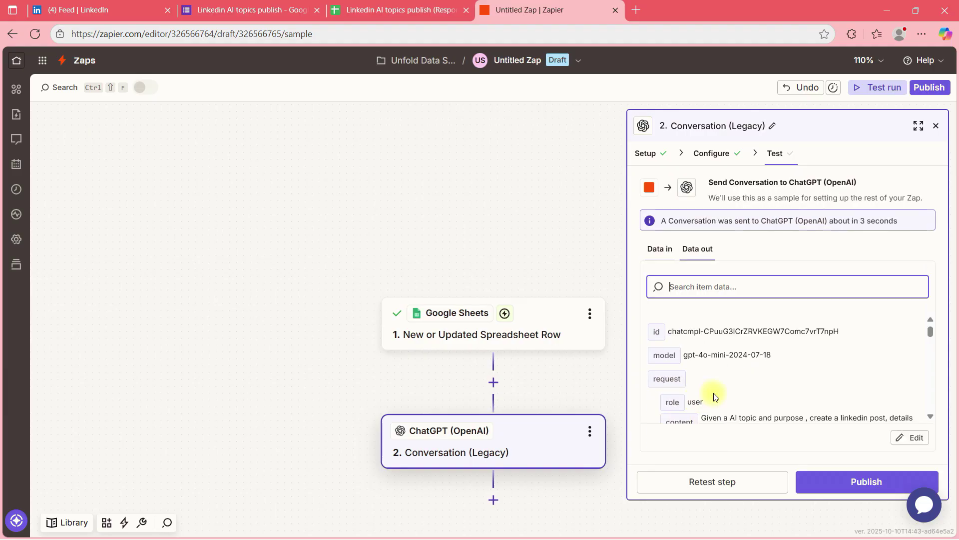
{"action": "scroll", "coordinate": [714, 392], "scroll_direction": "down", "scroll_amount": 3}
{"action": "scroll", "coordinate": [715, 393], "scroll_direction": "down", "scroll_amount": 2}
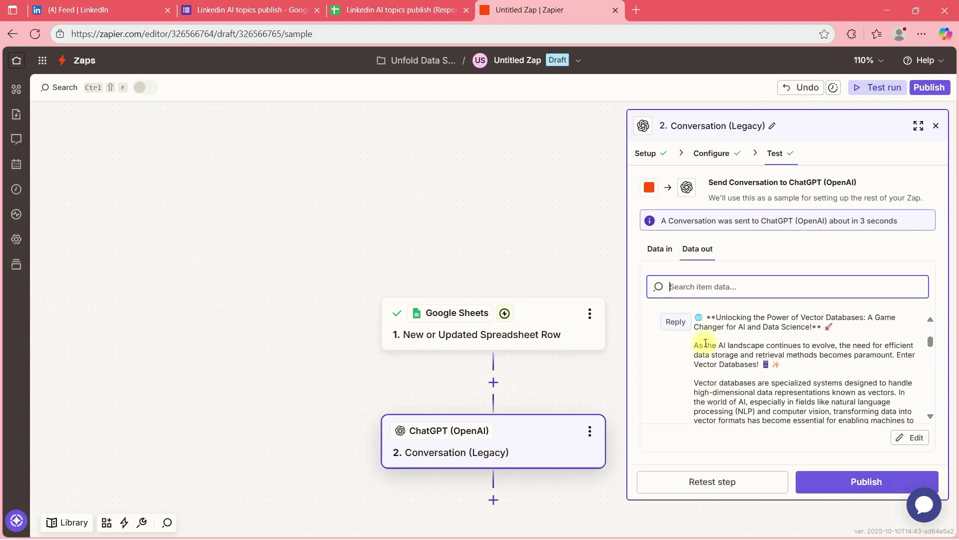
{"action": "left_click_drag", "start_coordinate": [707, 317], "coordinate": [819, 355]}
{"action": "scroll", "coordinate": [817, 363], "scroll_direction": "down", "scroll_amount": 5}
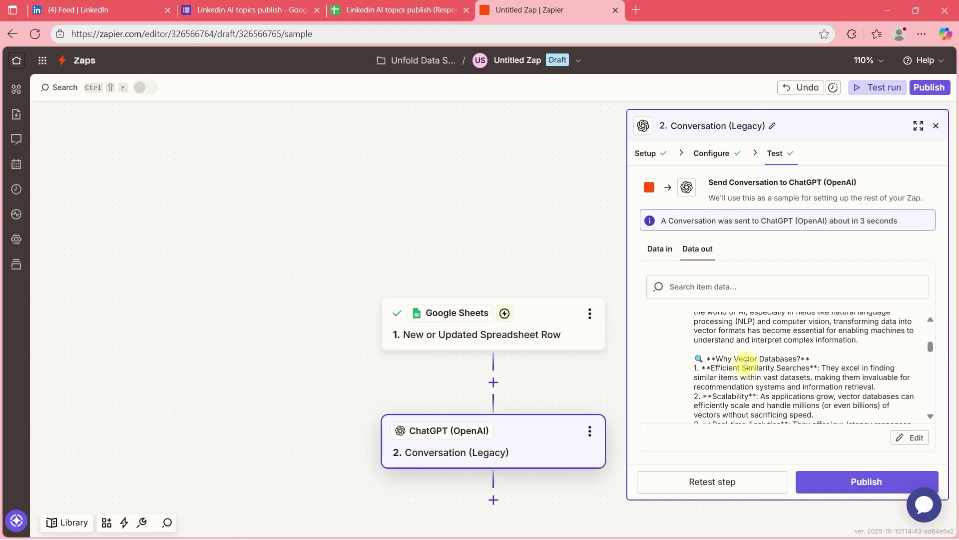
{"action": "scroll", "coordinate": [747, 364], "scroll_direction": "down", "scroll_amount": 10}
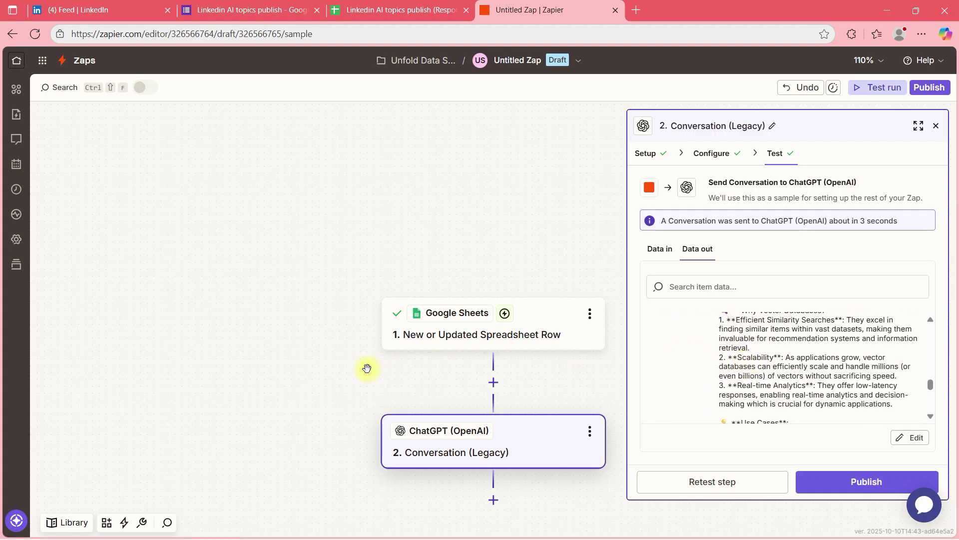
Add LinkedIn as step 3 with the Create Share Update event, keeping the connected account.
{"action": "left_click", "coordinate": [937, 126]}
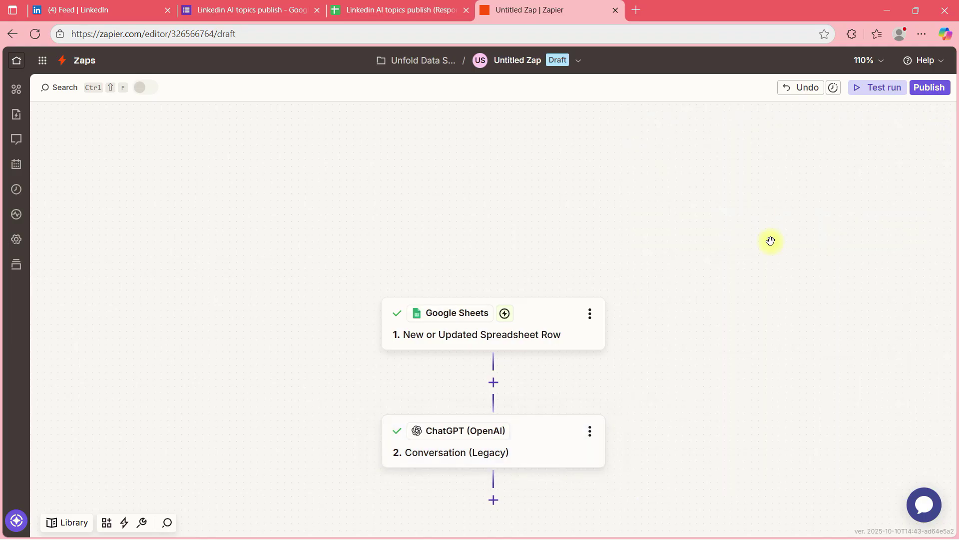
{"action": "left_click", "coordinate": [494, 499]}
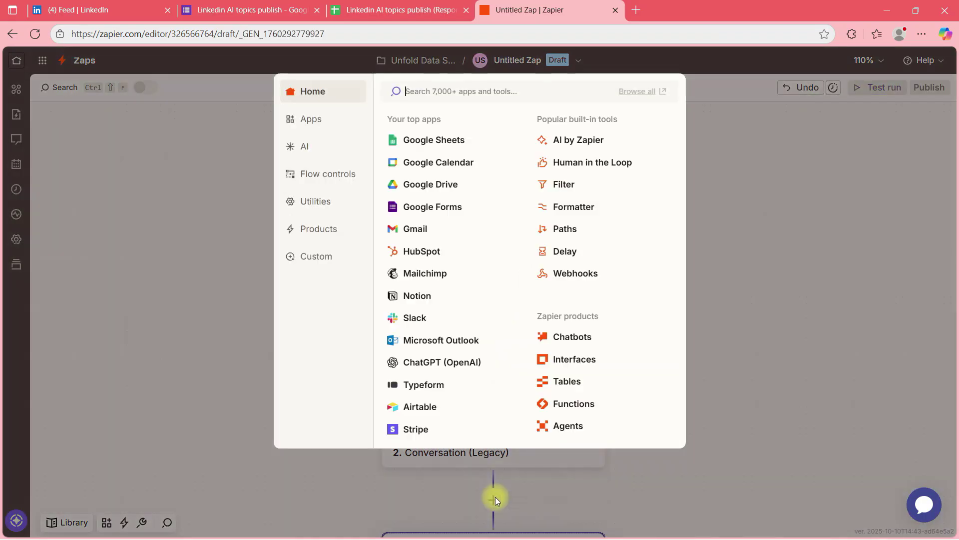
{"action": "left_click", "coordinate": [405, 91]}
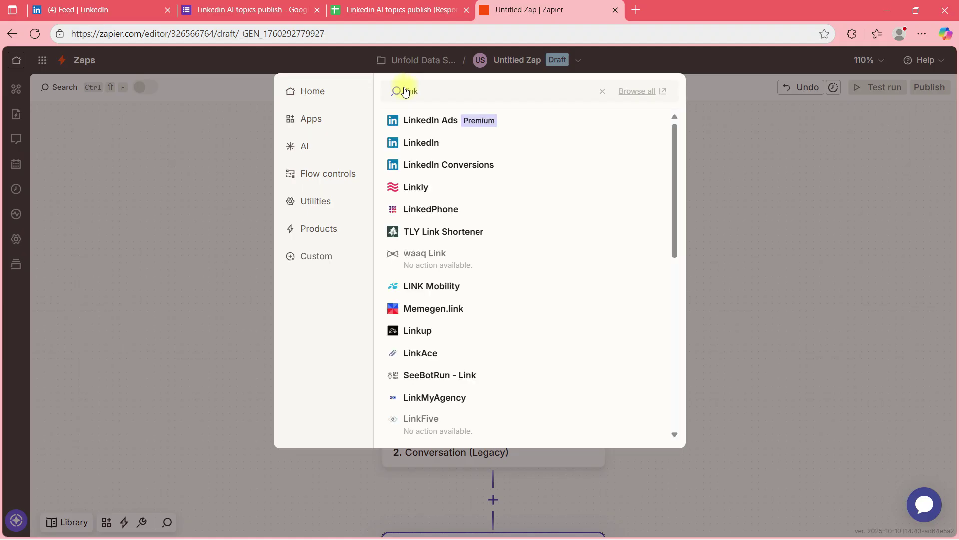
{"action": "left_click", "coordinate": [406, 142]}
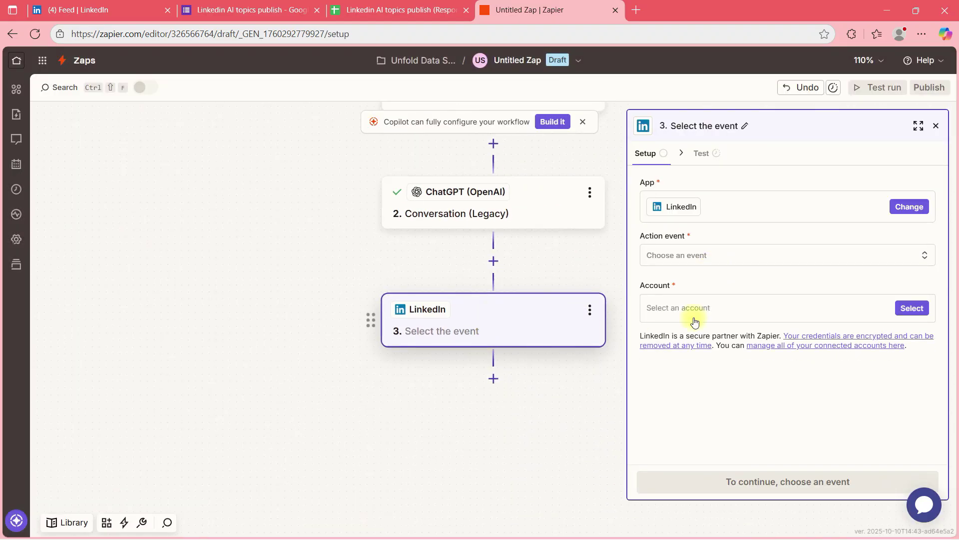
{"action": "left_click", "coordinate": [676, 256]}
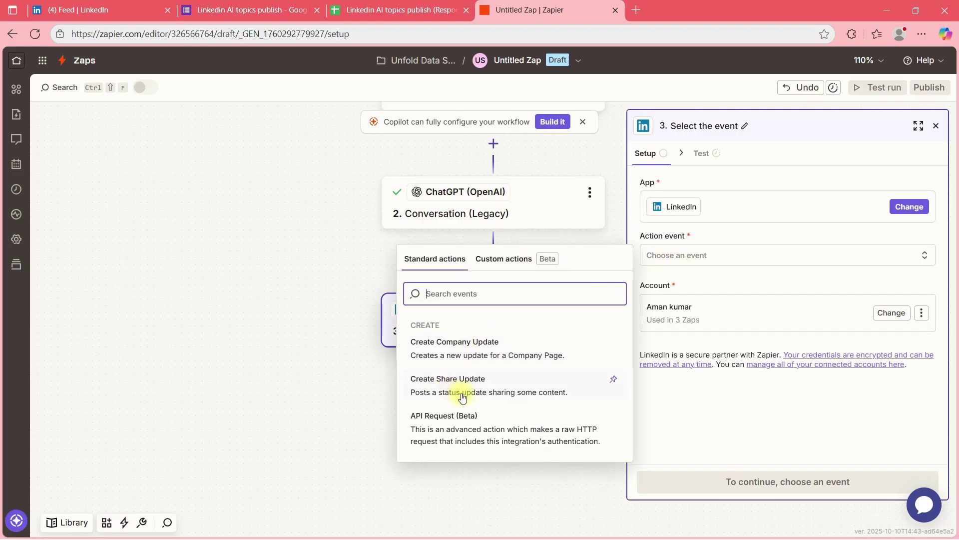
{"action": "left_click", "coordinate": [459, 387]}
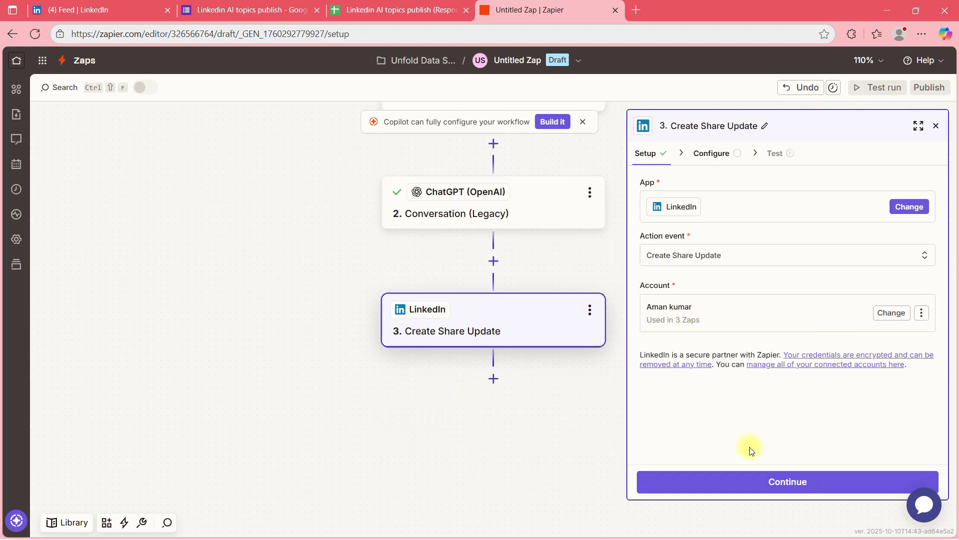
{"action": "left_click", "coordinate": [750, 481]}
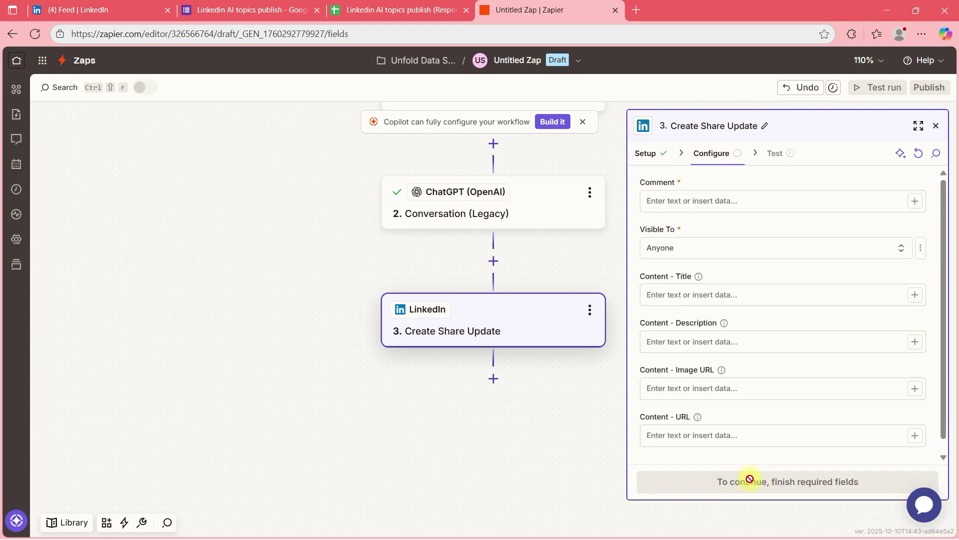
Map the ChatGPT Conversation step's Step Output into the LinkedIn Comment field.
{"action": "left_click", "coordinate": [683, 201]}
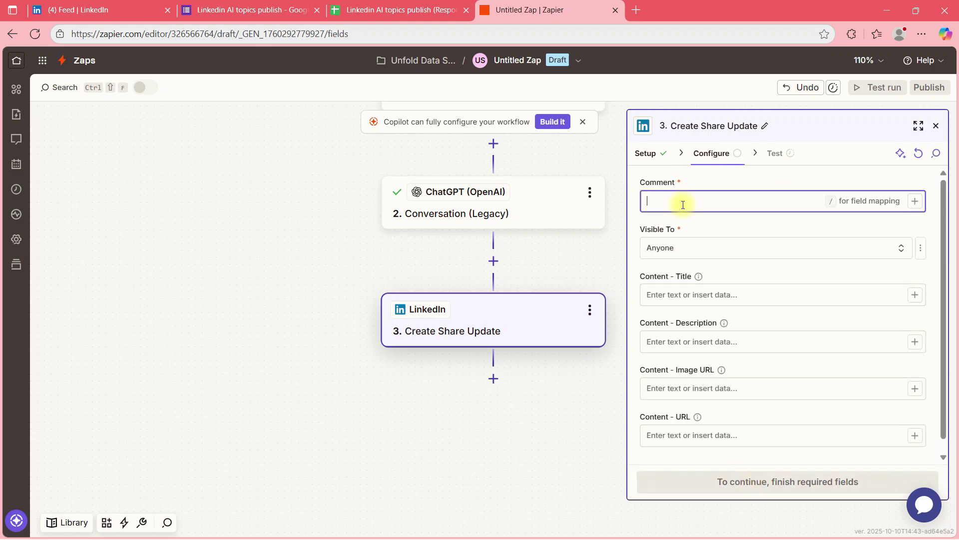
{"action": "left_click", "coordinate": [915, 202]}
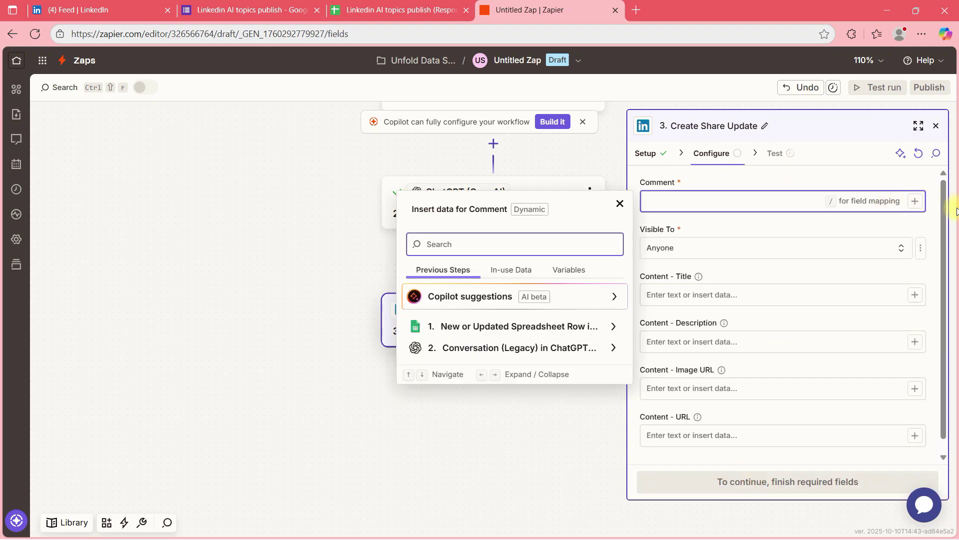
{"action": "left_click", "coordinate": [614, 348]}
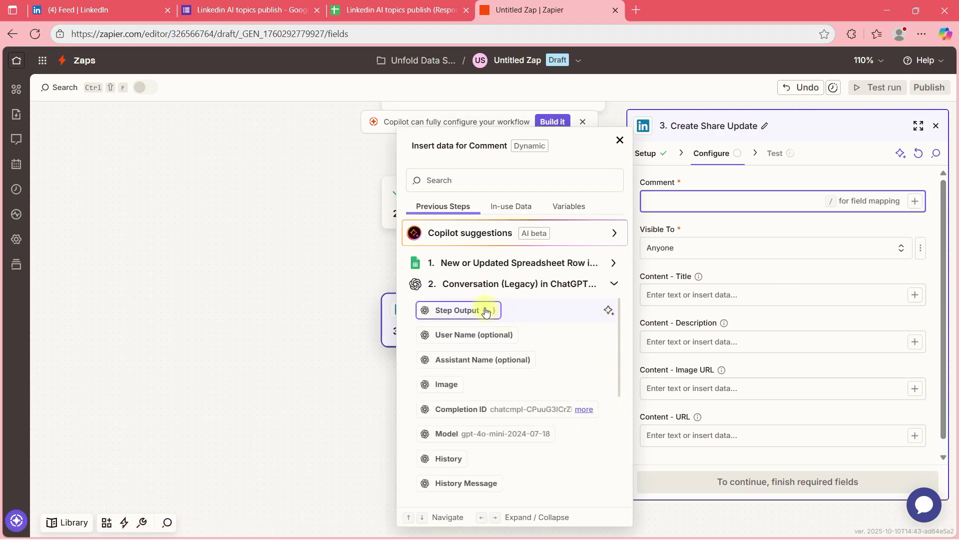
{"action": "scroll", "coordinate": [530, 385], "scroll_direction": "down", "scroll_amount": 4}
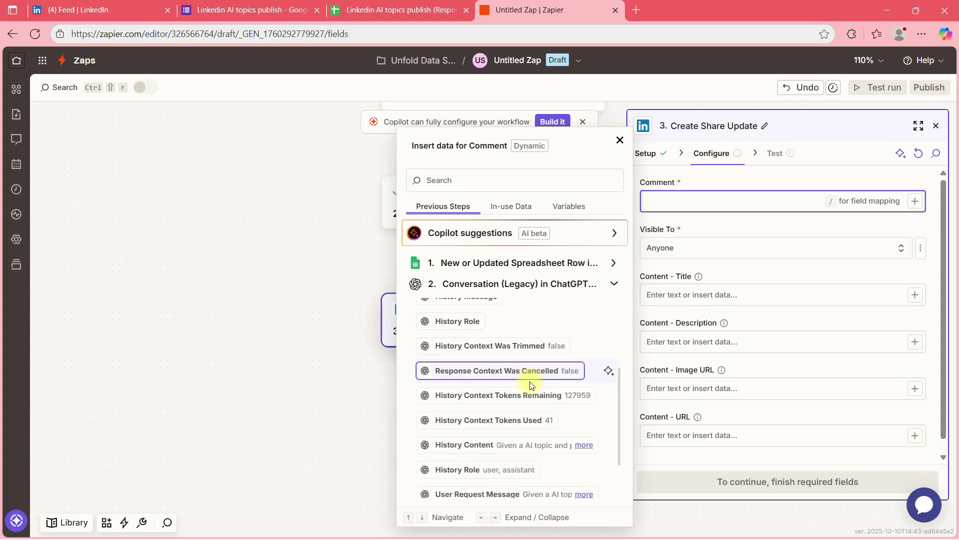
{"action": "scroll", "coordinate": [530, 382], "scroll_direction": "down", "scroll_amount": 1}
{"action": "scroll", "coordinate": [529, 381], "scroll_direction": "up", "scroll_amount": 5}
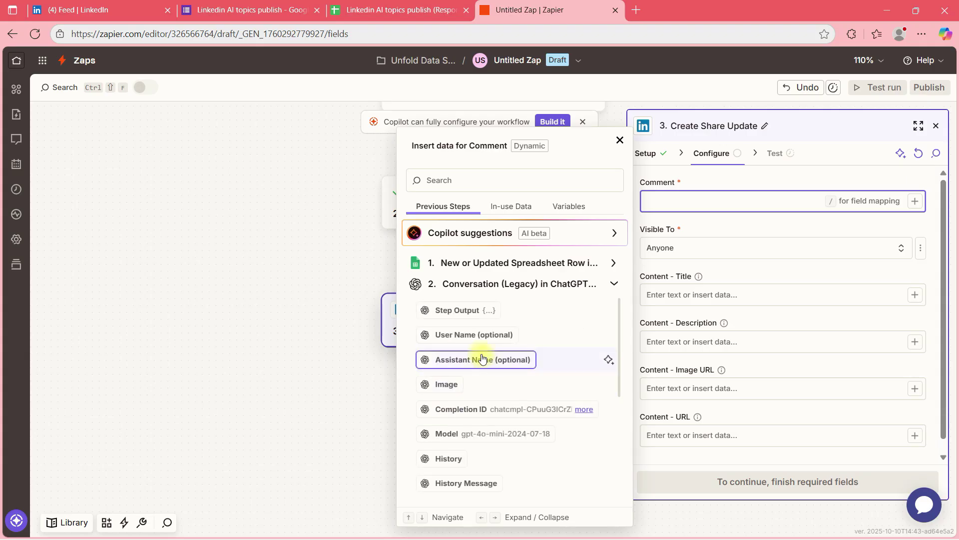
{"action": "left_click", "coordinate": [461, 310]}
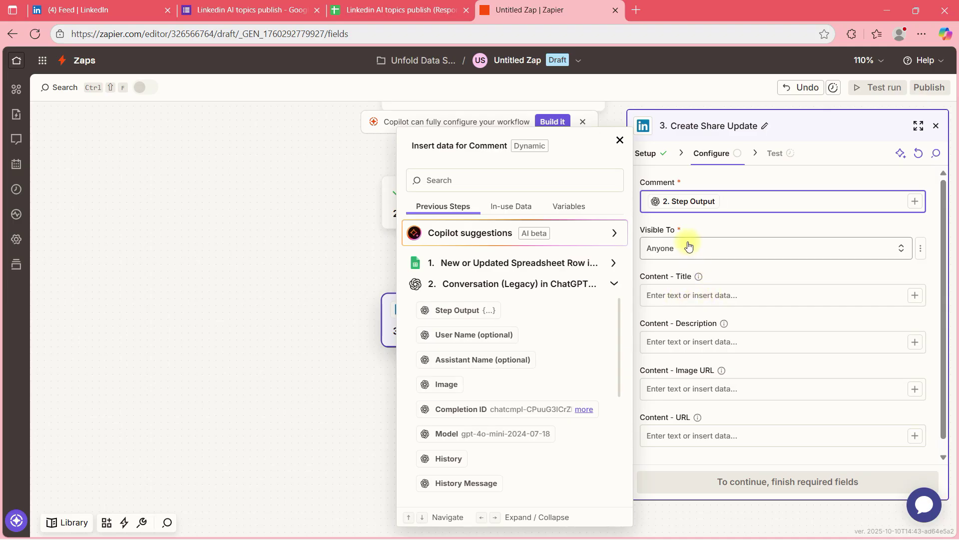
{"action": "scroll", "coordinate": [854, 339], "scroll_direction": "down", "scroll_amount": 1}
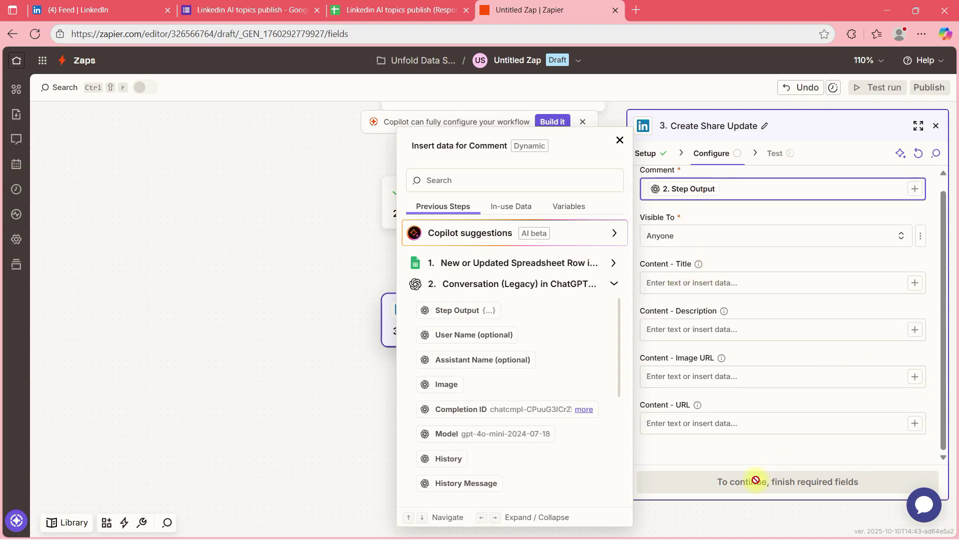
{"action": "scroll", "coordinate": [713, 422], "scroll_direction": "up", "scroll_amount": 1}
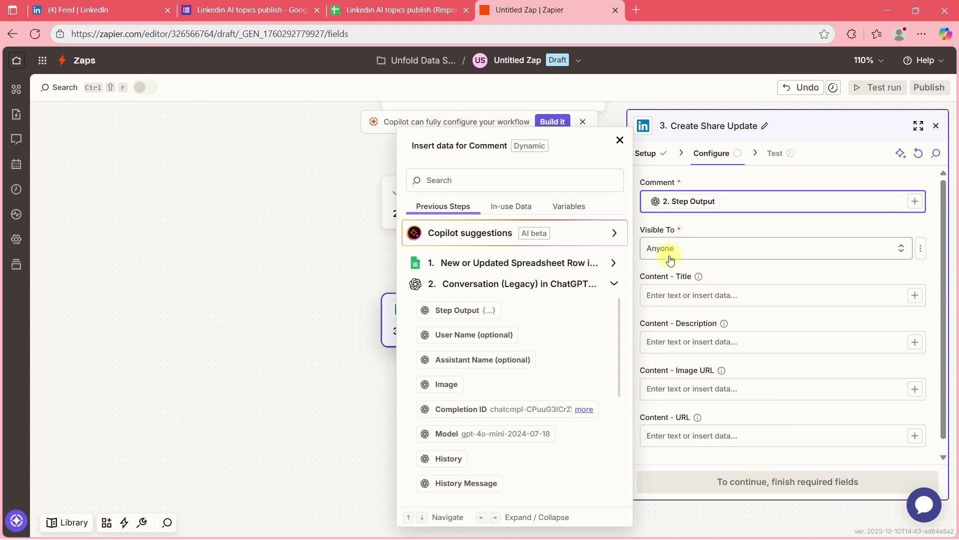
{"action": "left_click", "coordinate": [619, 140]}
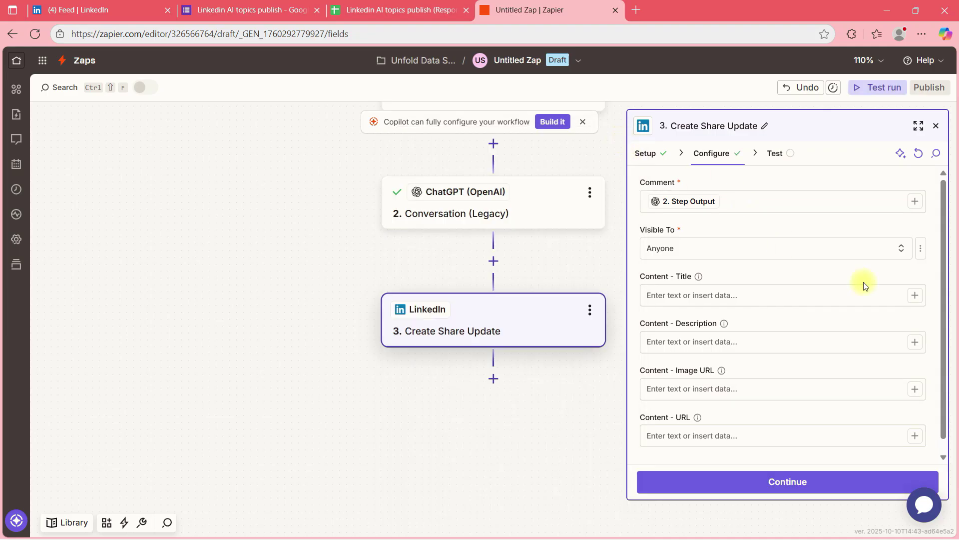
Move to the LinkedIn step's test view and inspect the raw Comment value.
{"action": "left_click", "coordinate": [749, 483]}
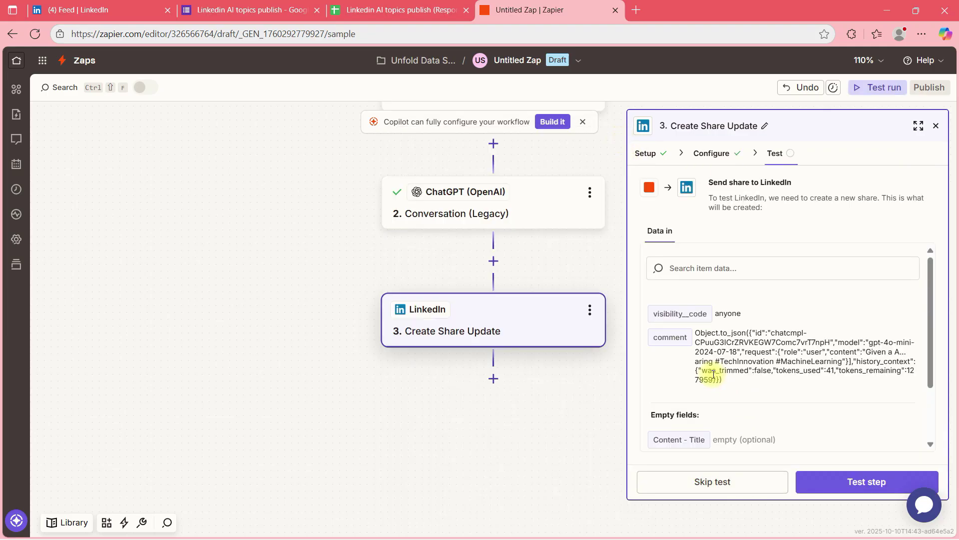
{"action": "scroll", "coordinate": [713, 374], "scroll_direction": "down", "scroll_amount": 3}
{"action": "scroll", "coordinate": [713, 374], "scroll_direction": "up", "scroll_amount": 3}
{"action": "left_click_drag", "start_coordinate": [696, 335], "coordinate": [754, 386]}
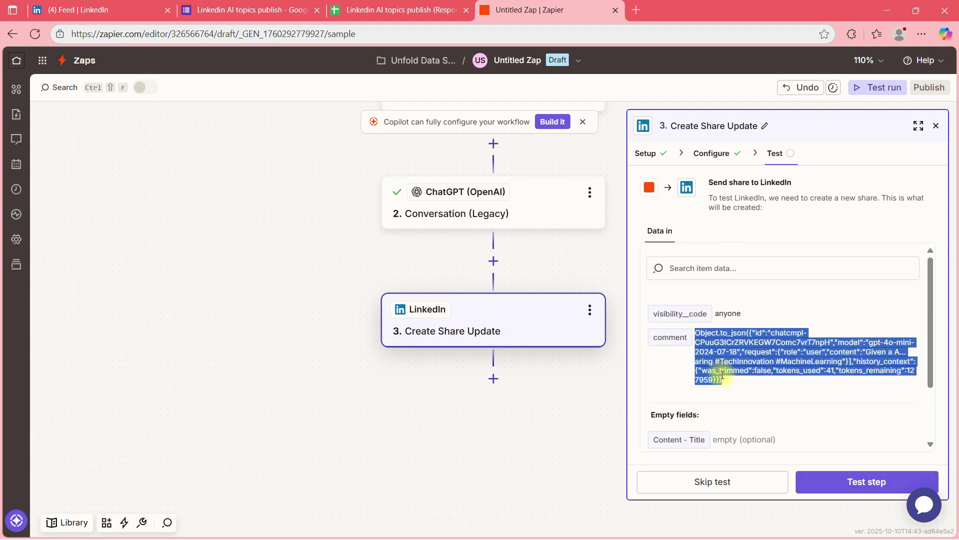
Replace the Comment's Step Output with the ChatGPT Reply field.
{"action": "left_click", "coordinate": [722, 159]}
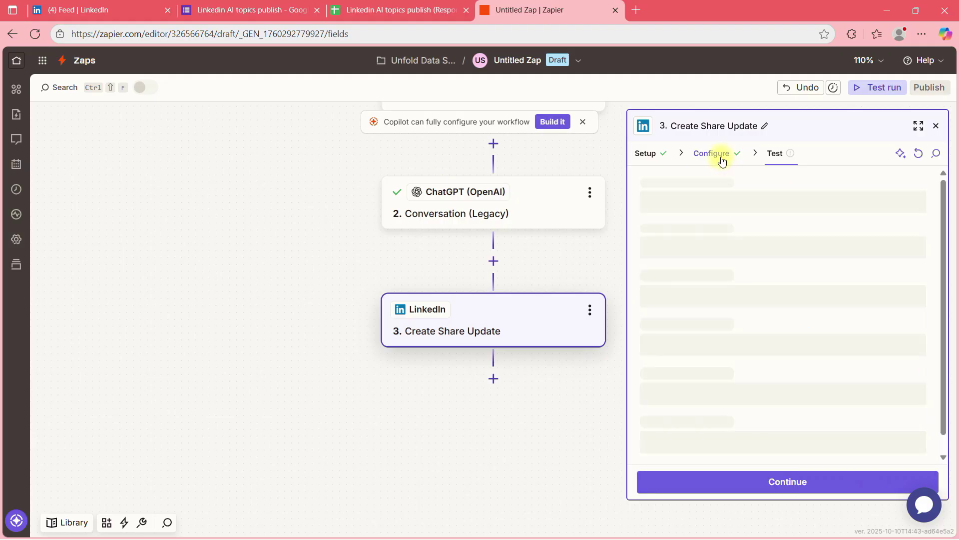
{"action": "left_click", "coordinate": [763, 203]}
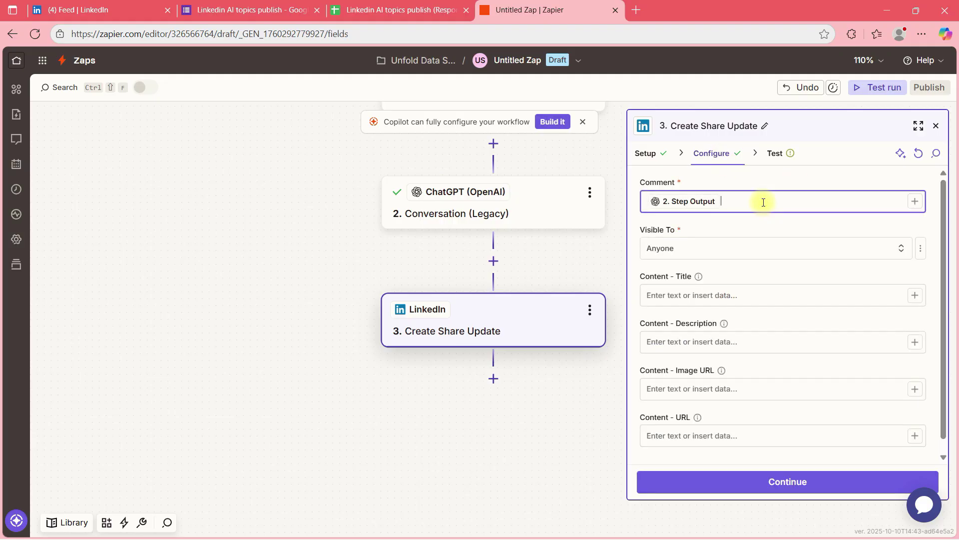
{"action": "left_click", "coordinate": [915, 203]}
{"action": "left_click", "coordinate": [618, 354]}
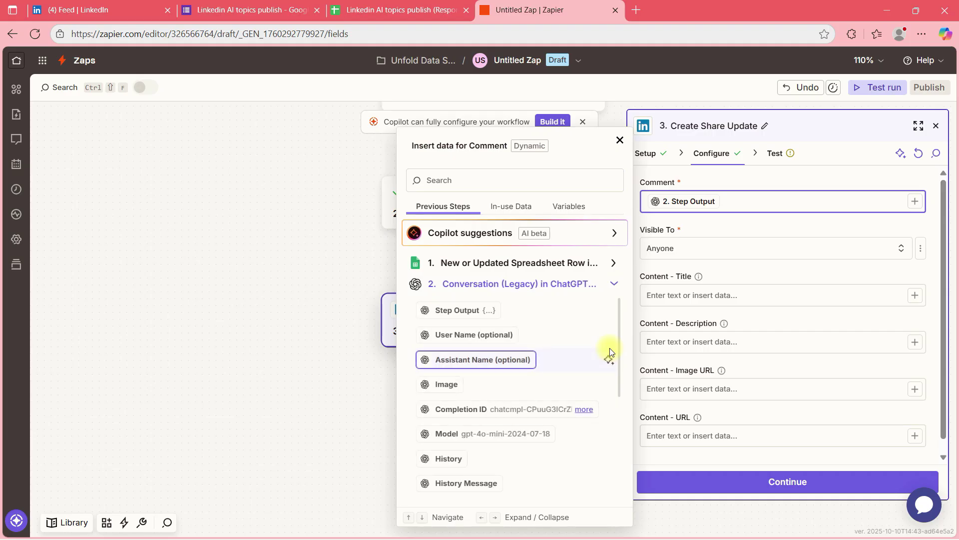
{"action": "scroll", "coordinate": [610, 352], "scroll_direction": "down", "scroll_amount": 1}
{"action": "scroll", "coordinate": [610, 352], "scroll_direction": "down", "scroll_amount": 1}
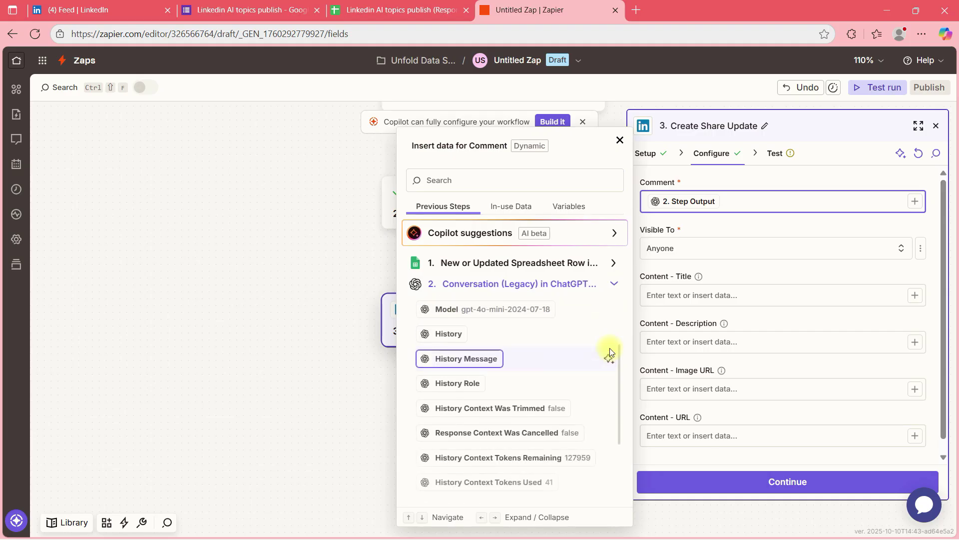
{"action": "scroll", "coordinate": [610, 352], "scroll_direction": "down", "scroll_amount": 2}
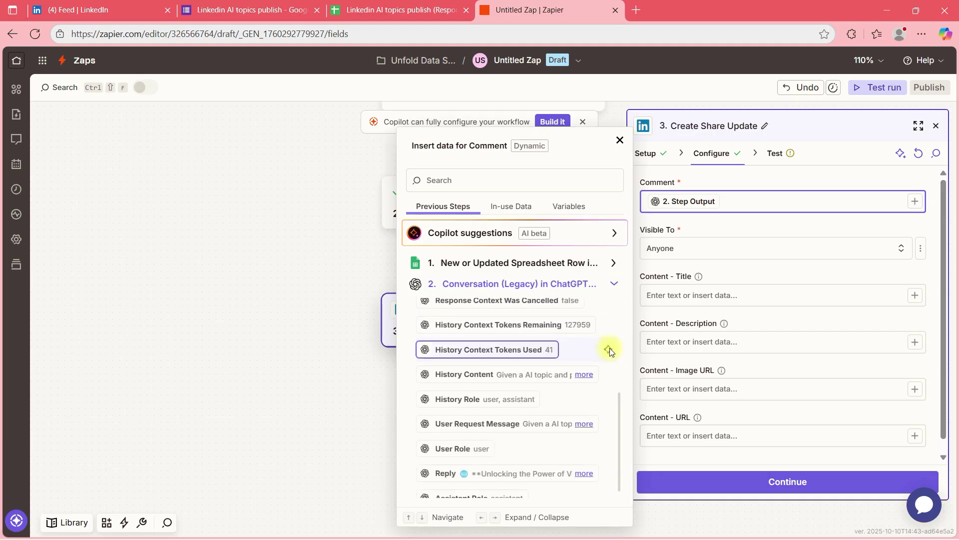
{"action": "left_click", "coordinate": [498, 460]}
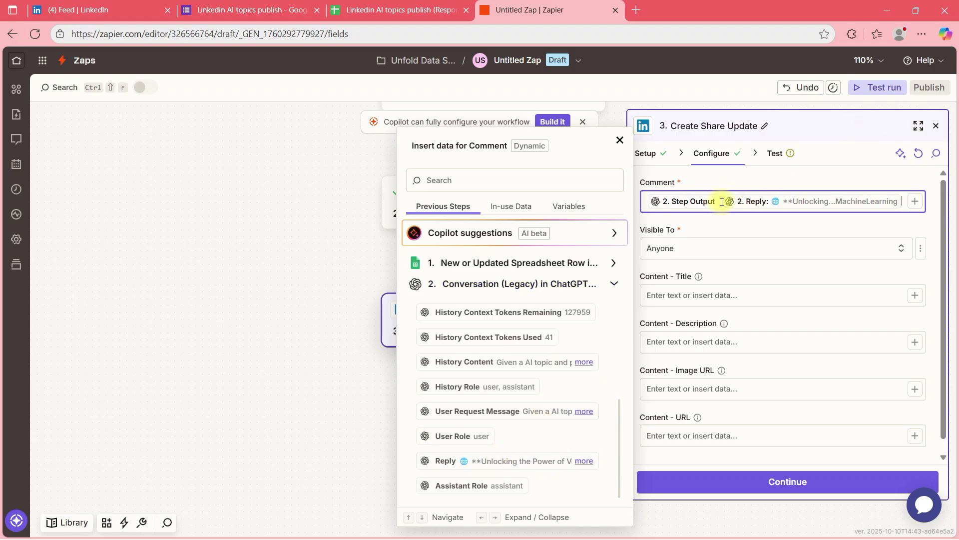
{"action": "key", "text": "BackSpace"}
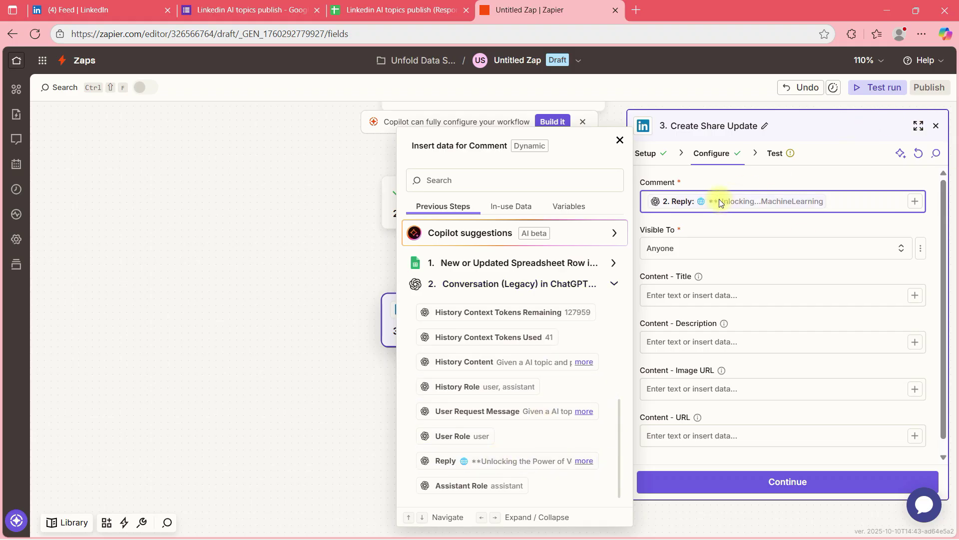
Test-send the share to LinkedIn and switch to the LinkedIn feed.
{"action": "left_click", "coordinate": [718, 482]}
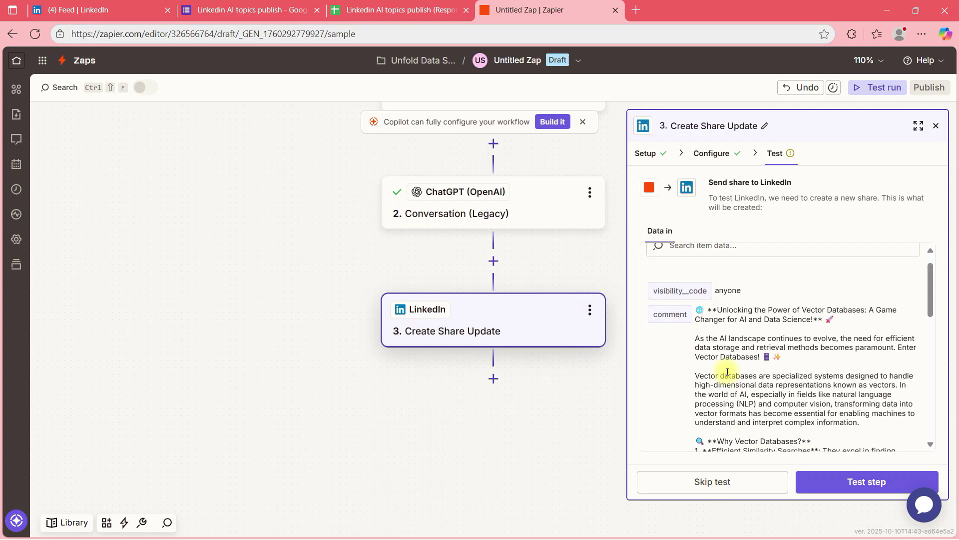
{"action": "left_click", "coordinate": [834, 481]}
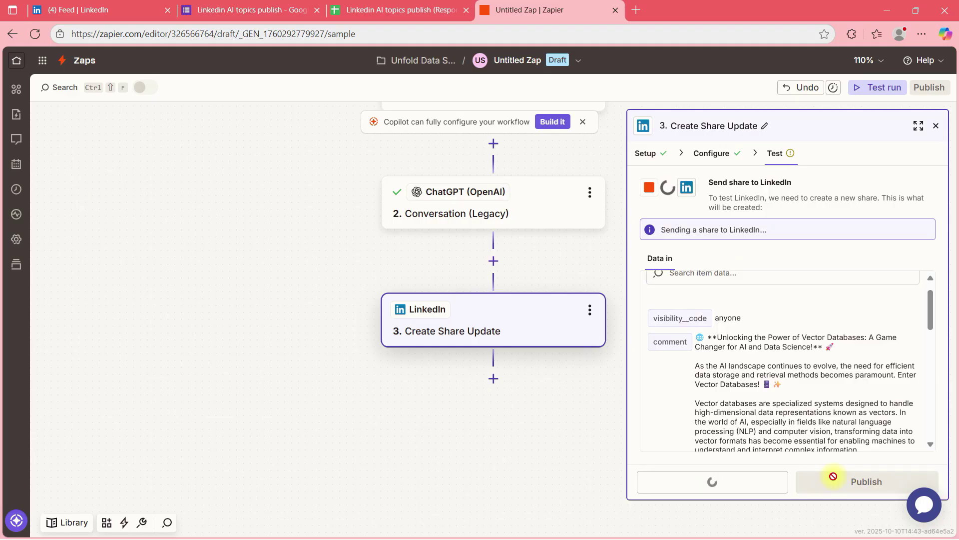
{"action": "left_click", "coordinate": [82, 6]}
Discard the LinkedIn draft, open the new Vector Databases post from the profile, then return to Zapier.
{"action": "left_click", "coordinate": [693, 86]}
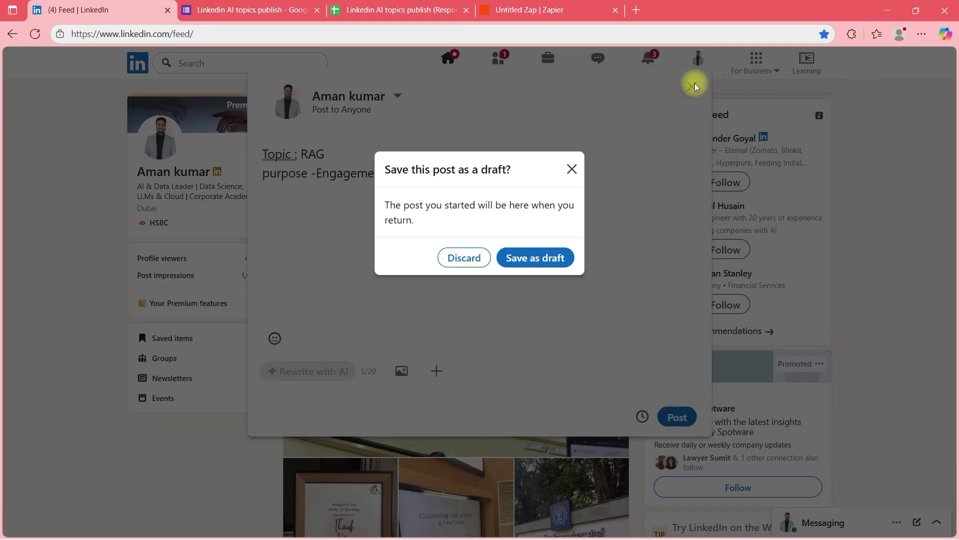
{"action": "left_click", "coordinate": [456, 258]}
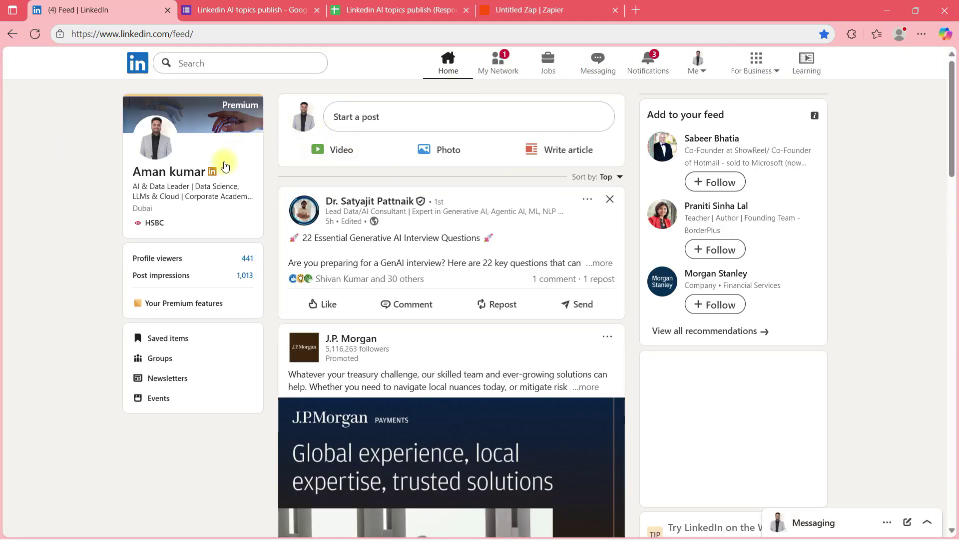
{"action": "left_click", "coordinate": [185, 169]}
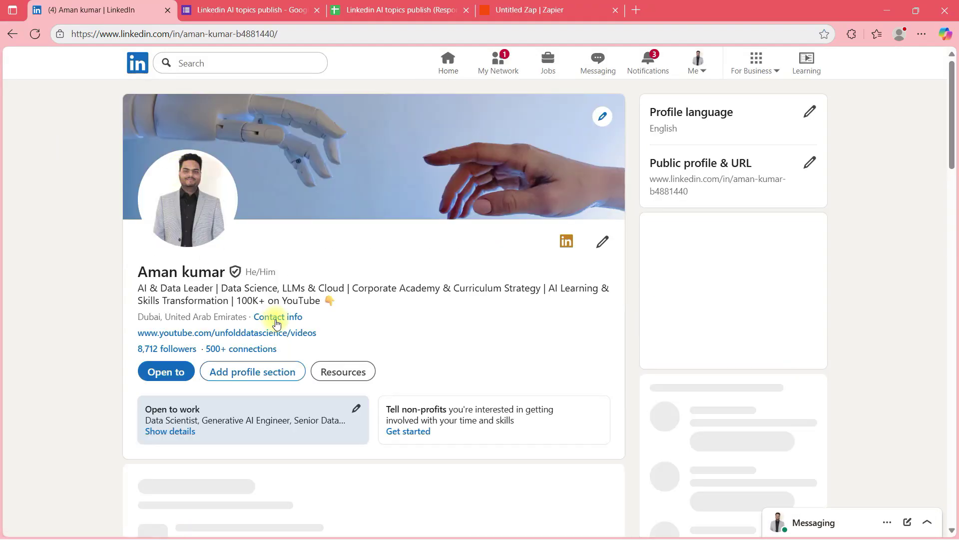
{"action": "scroll", "coordinate": [278, 327], "scroll_direction": "down", "scroll_amount": 10}
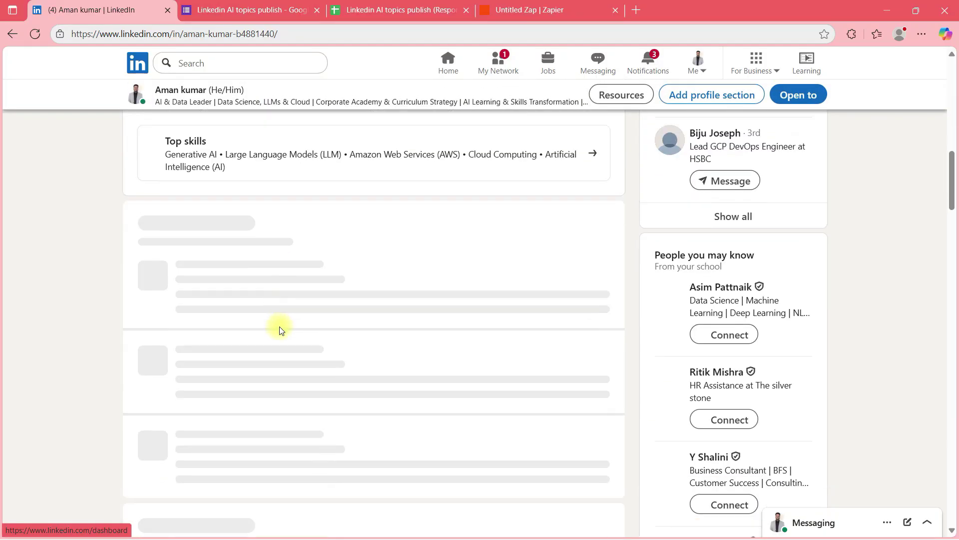
{"action": "scroll", "coordinate": [279, 328], "scroll_direction": "down", "scroll_amount": 6}
{"action": "scroll", "coordinate": [280, 330], "scroll_direction": "up", "scroll_amount": 1}
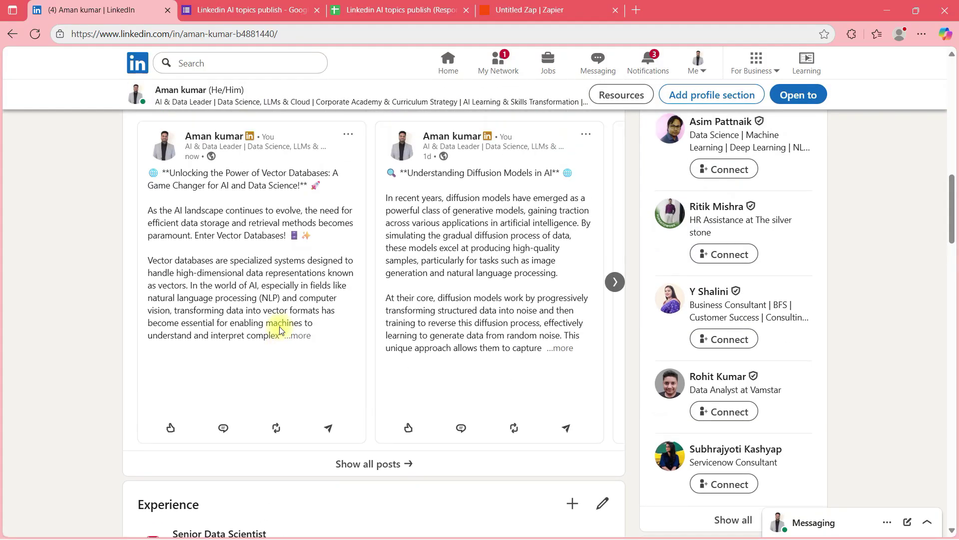
{"action": "left_click", "coordinate": [213, 187]}
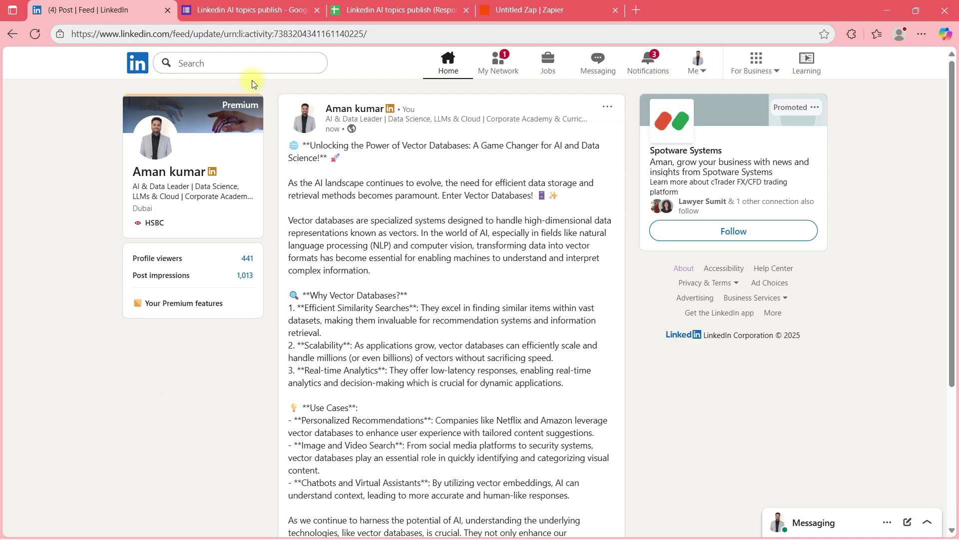
{"action": "left_click", "coordinate": [524, 10]}
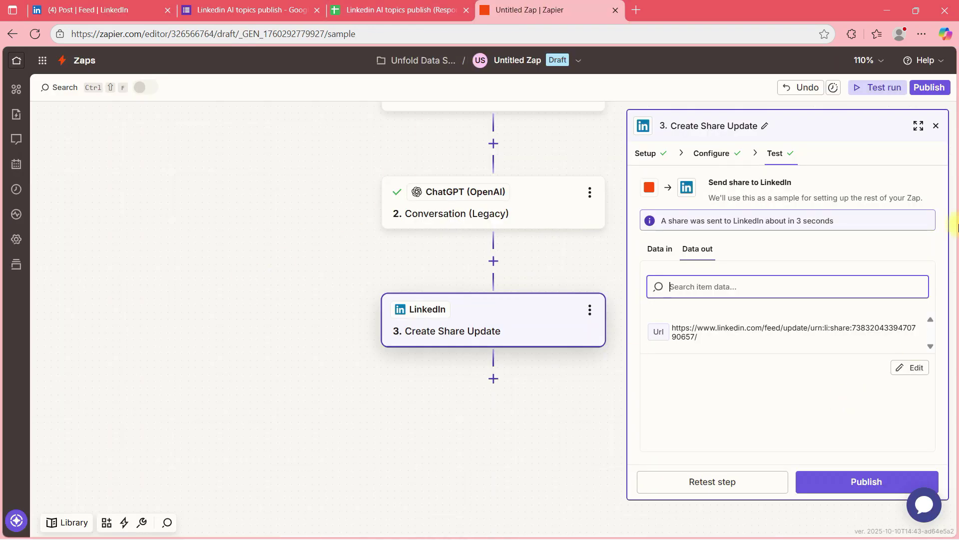
Publish the Zap as v1, view it switched on in the Zaps list, then switch to Google Forms.
{"action": "left_click", "coordinate": [936, 126]}
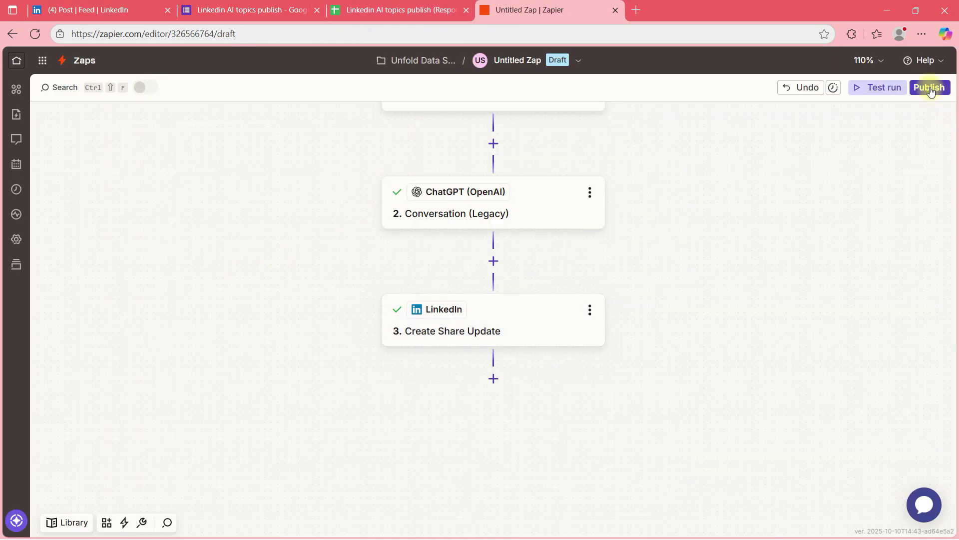
{"action": "left_click", "coordinate": [930, 87]}
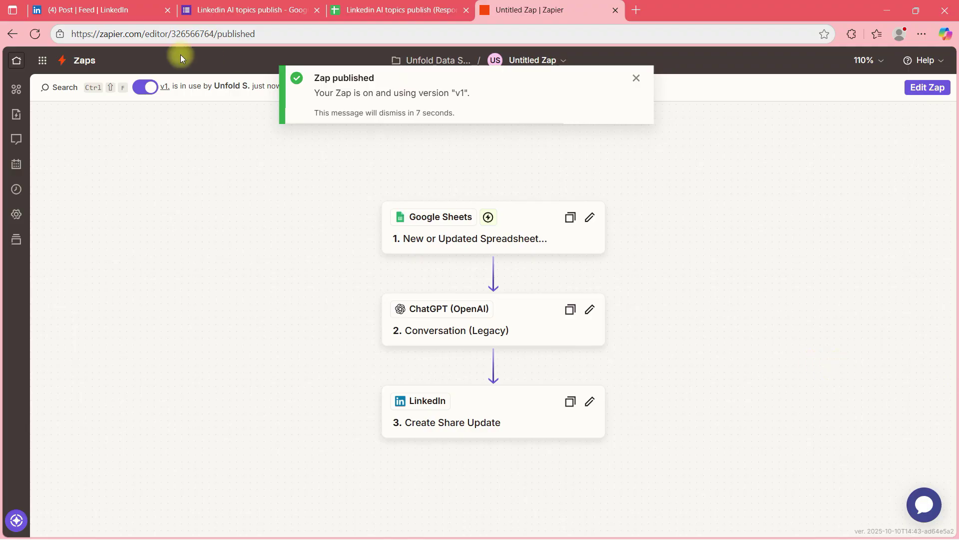
{"action": "left_click", "coordinate": [85, 60]}
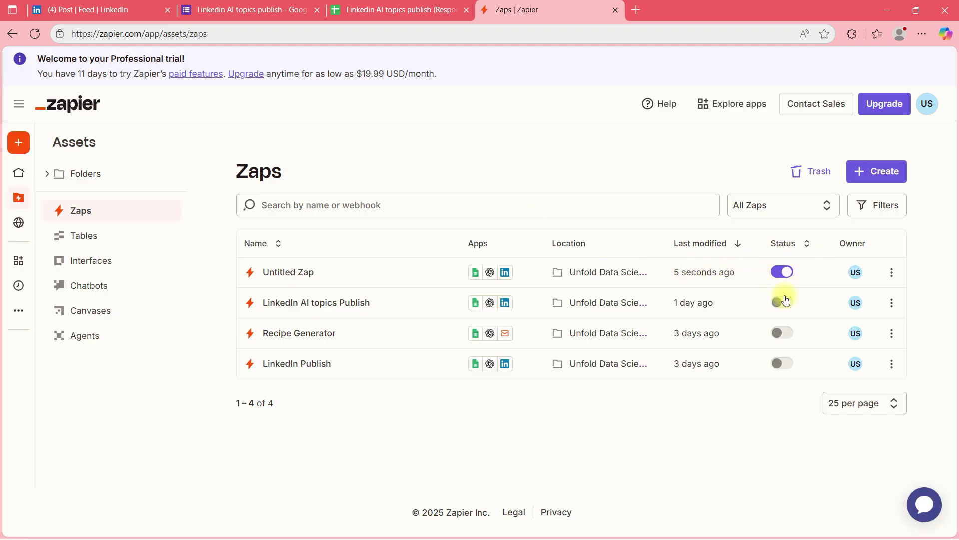
{"action": "left_click", "coordinate": [270, 9]}
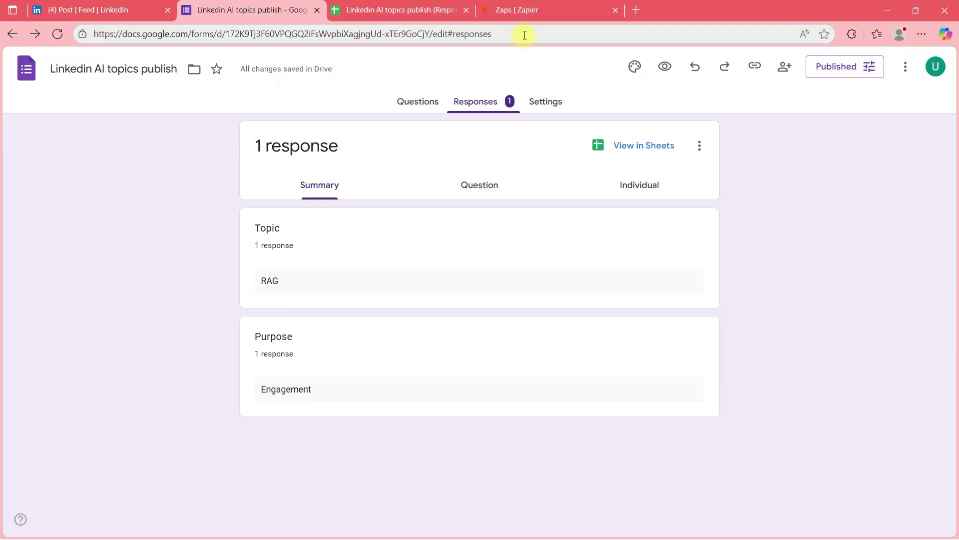
Load the form's public link in an InPrivate window as an outside respondent.
{"action": "left_click", "coordinate": [409, 102]}
{"action": "left_click", "coordinate": [535, 33]}
{"action": "key", "text": "ctrl+c"}
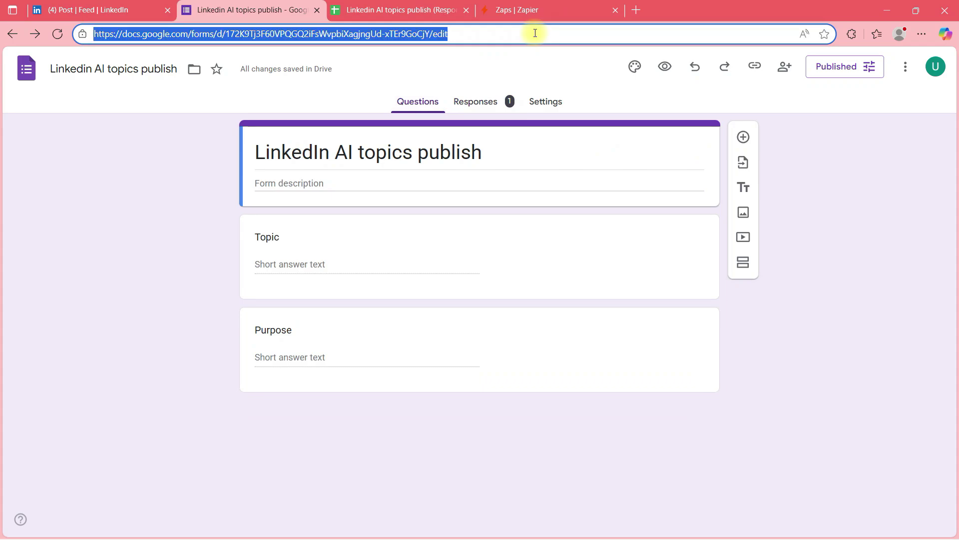
{"action": "key", "text": "ctrl+shift+n"}
{"action": "key", "text": "ctrl+v"}
{"action": "key", "text": "Return"}
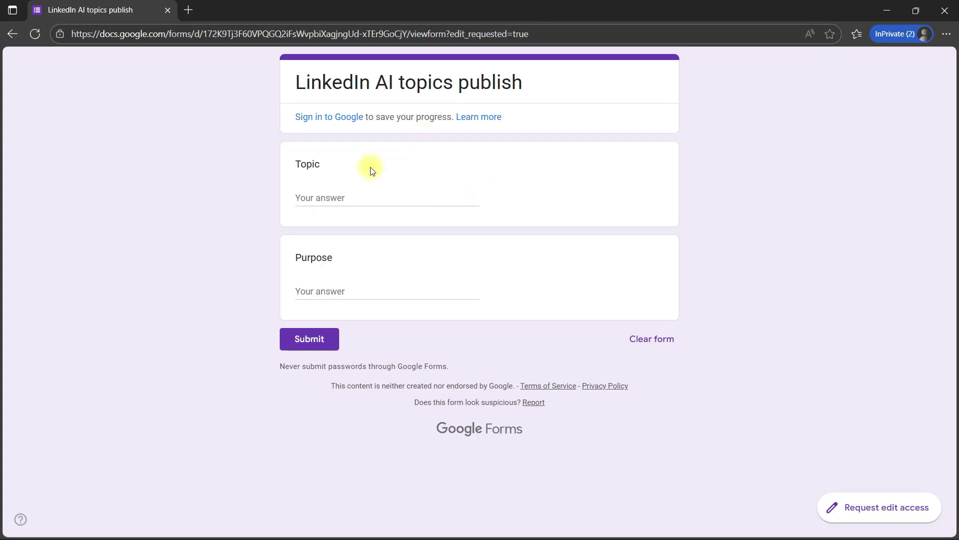
Answer Topic 'Image Net' and Purpose 'Knowledge sharing', correcting the spelling, and submit.
{"action": "left_click", "coordinate": [345, 201]}
{"action": "type", "text": "Image Net"}
{"action": "left_click", "coordinate": [334, 291]}
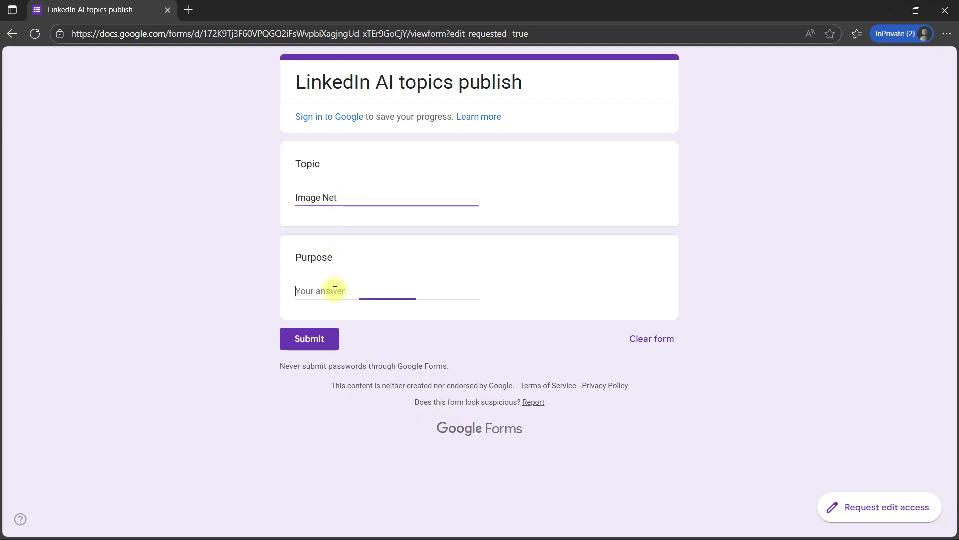
{"action": "type", "text": "KNowledge sharinh"}
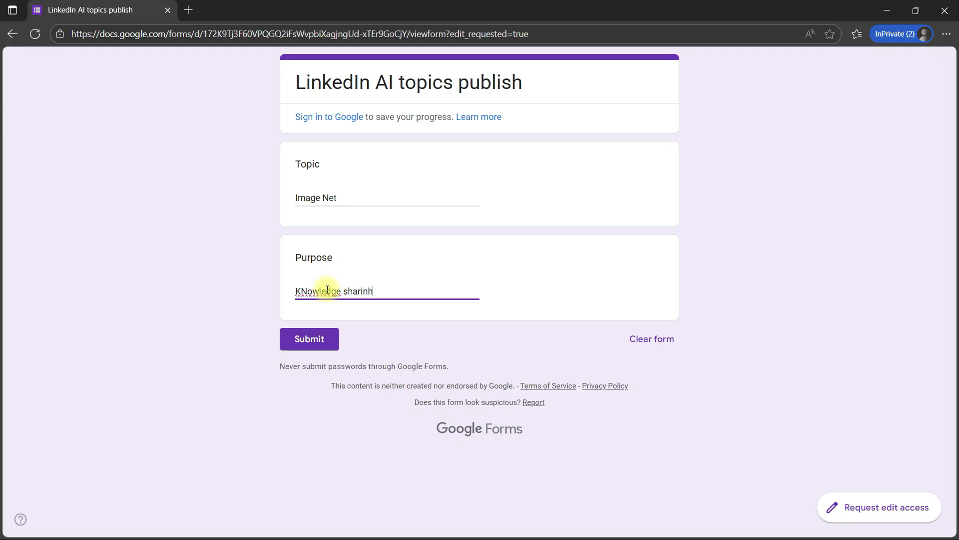
{"action": "key", "text": "BackSpace"}
{"action": "type", "text": "g"}
{"action": "right_click", "coordinate": [328, 290]}
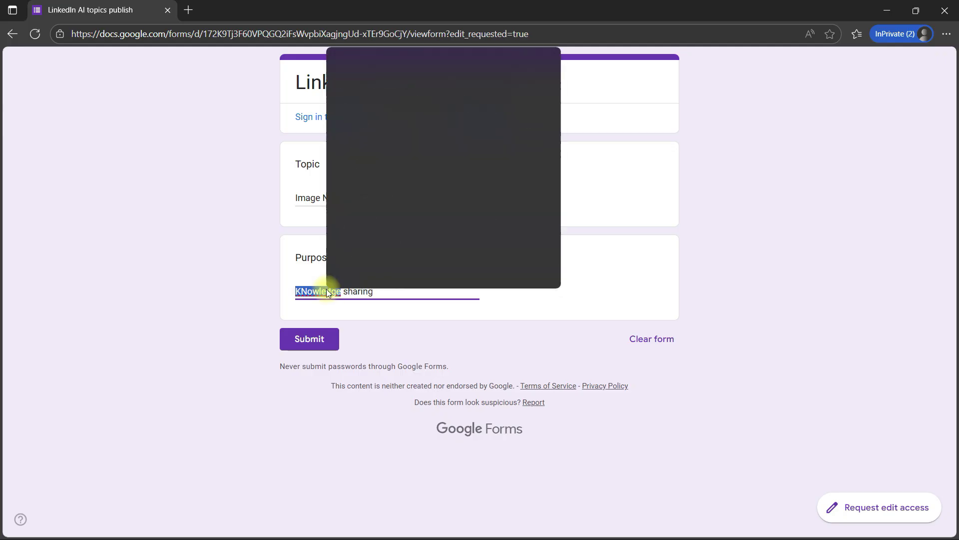
{"action": "left_click", "coordinate": [400, 61]}
{"action": "left_click", "coordinate": [299, 344]}
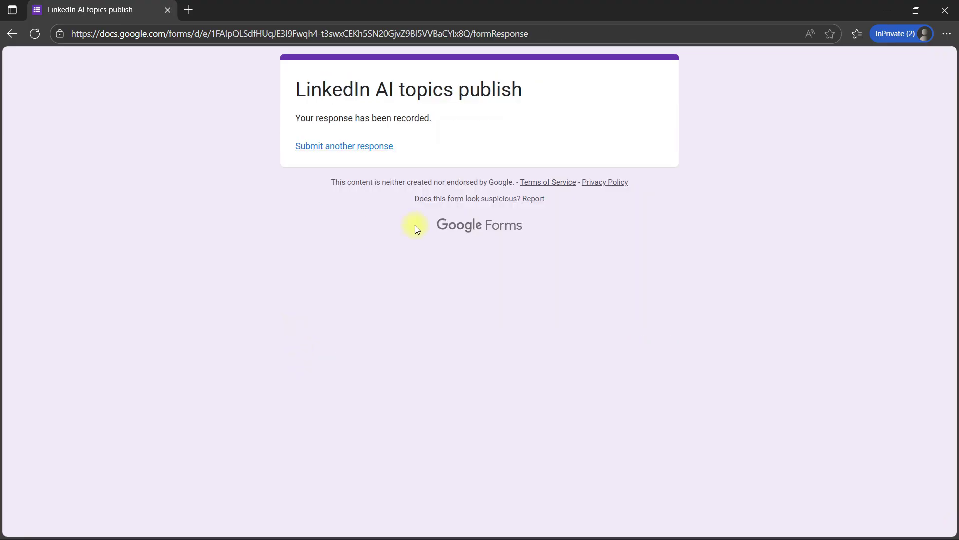
{"action": "left_click", "coordinate": [892, 10]}
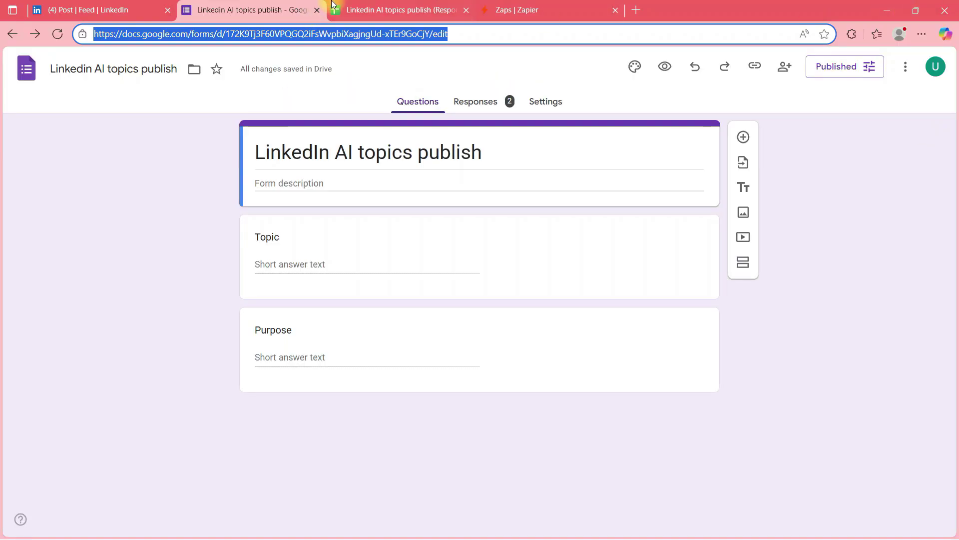
Check that row 2 of the responses sheet holds Image Net and Knowledge sharing.
{"action": "left_click", "coordinate": [409, 11]}
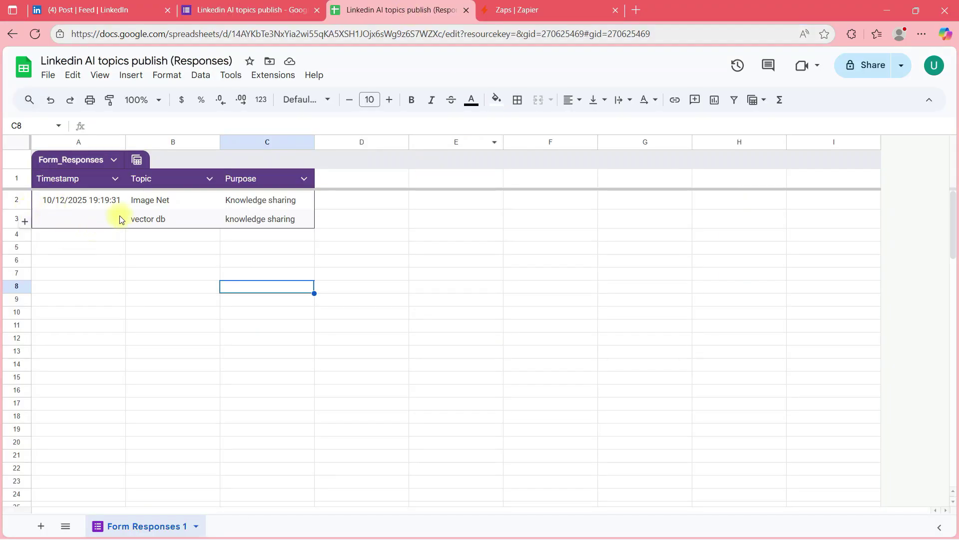
{"action": "left_click", "coordinate": [180, 203]}
{"action": "left_click", "coordinate": [262, 207]}
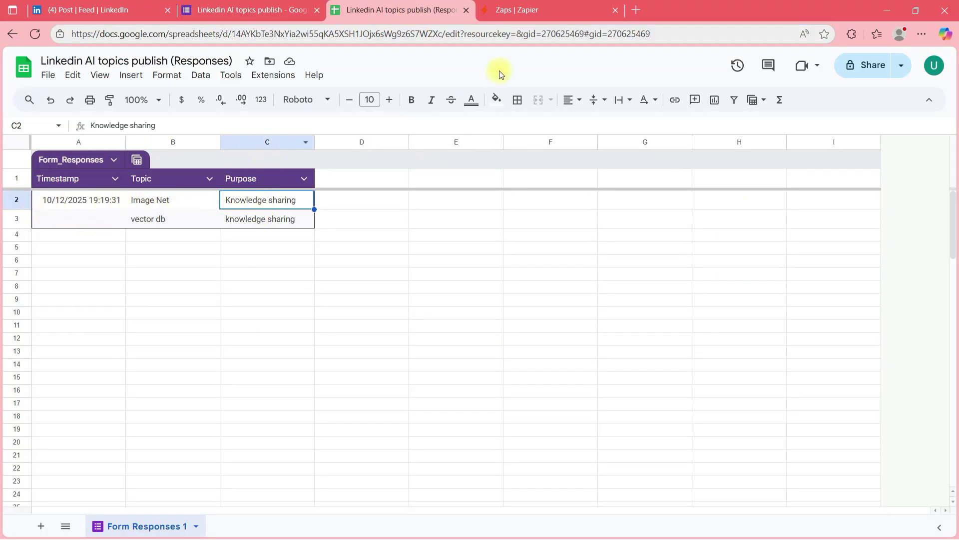
{"action": "left_click", "coordinate": [521, 9]}
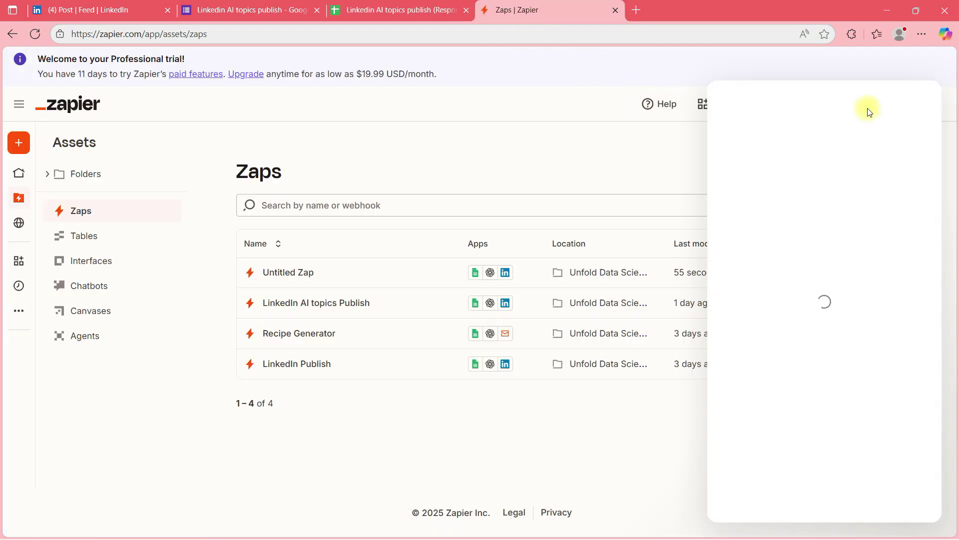
Open the run history of the Untitled Zap from its options menu.
{"action": "left_click", "coordinate": [915, 108]}
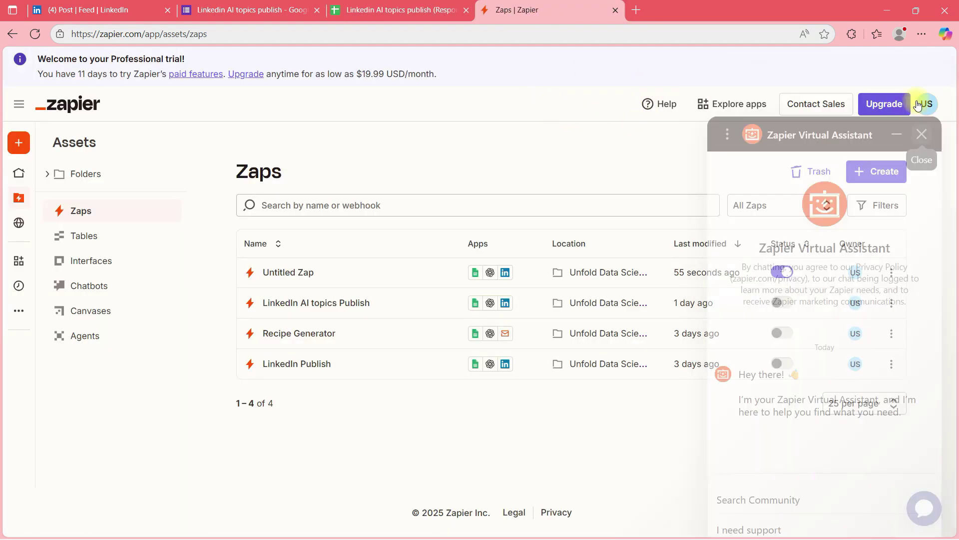
{"action": "left_click", "coordinate": [891, 275]}
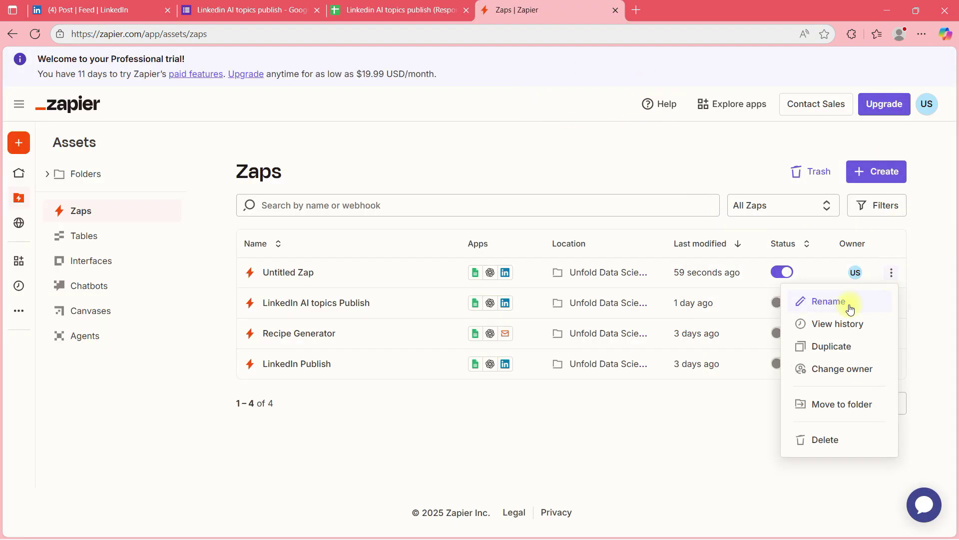
{"action": "left_click", "coordinate": [837, 326]}
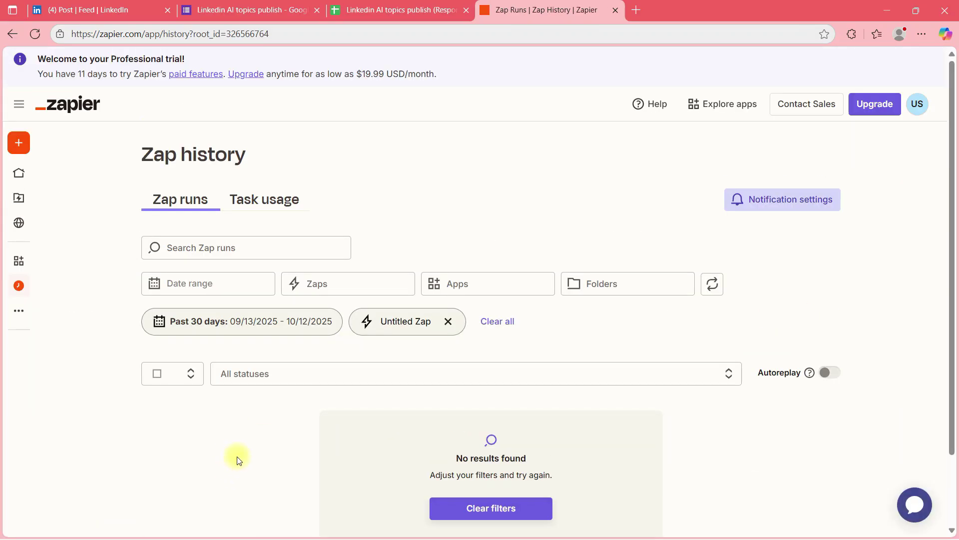
{"action": "scroll", "coordinate": [238, 456], "scroll_direction": "down", "scroll_amount": 2}
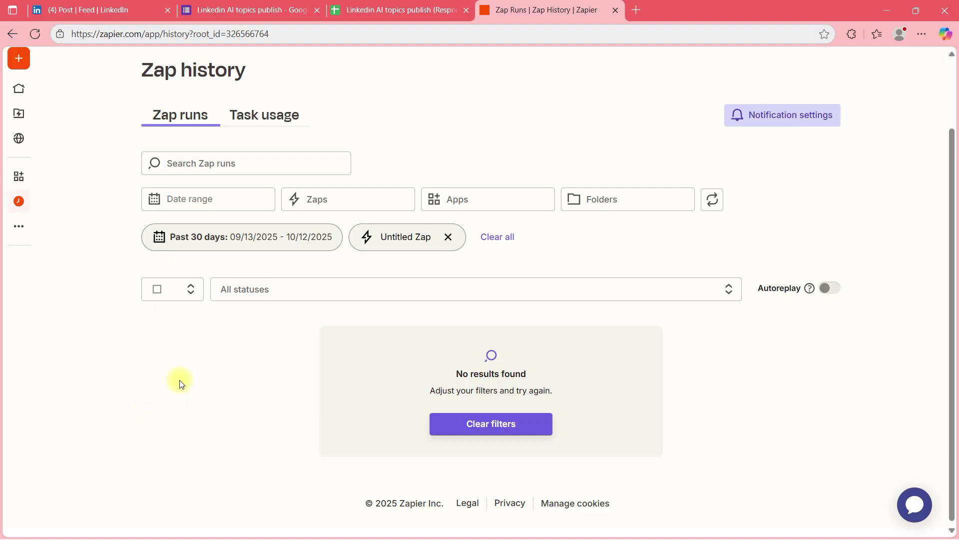
Cross-check the responses sheet and LinkedIn posts against the Zap's two successful runs.
{"action": "left_click", "coordinate": [400, 15]}
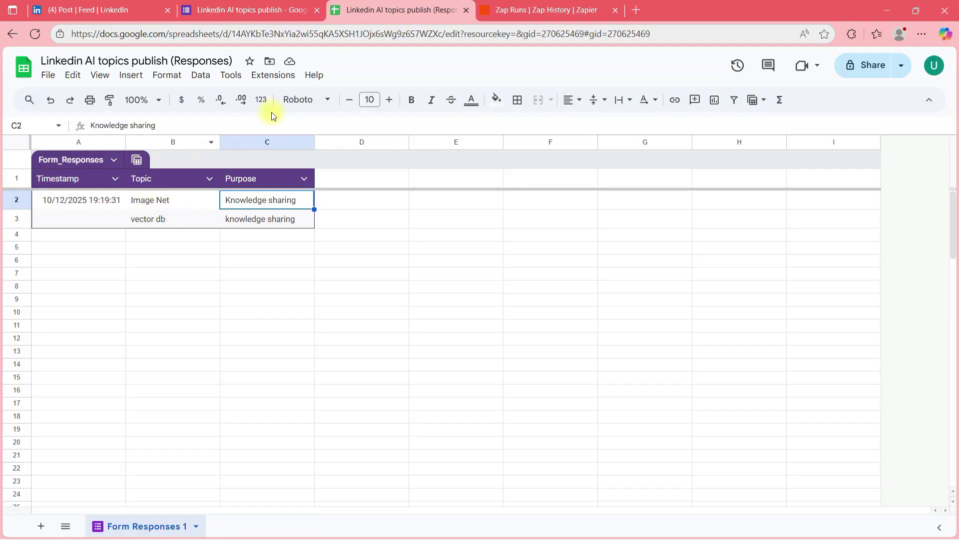
{"action": "left_click", "coordinate": [525, 10]}
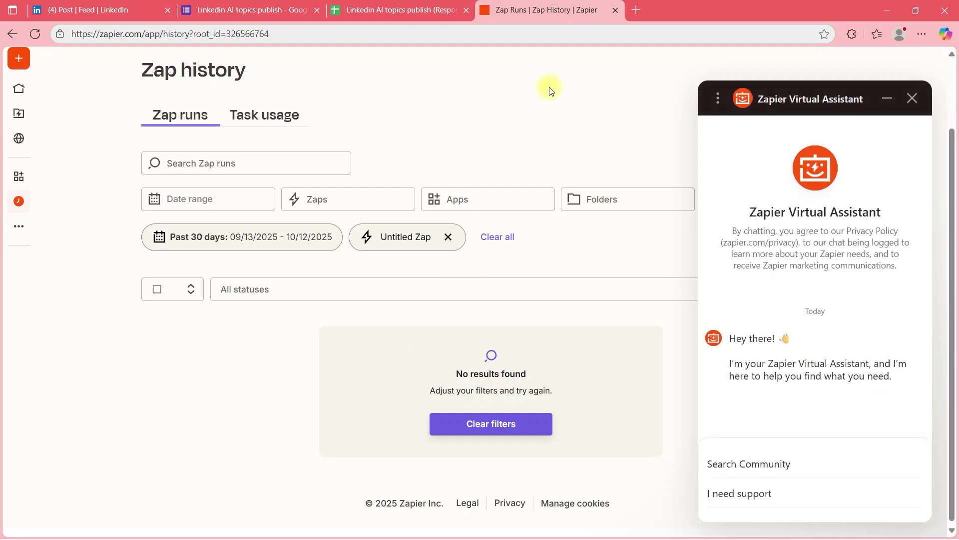
{"action": "key", "text": "ctrl+Tab"}
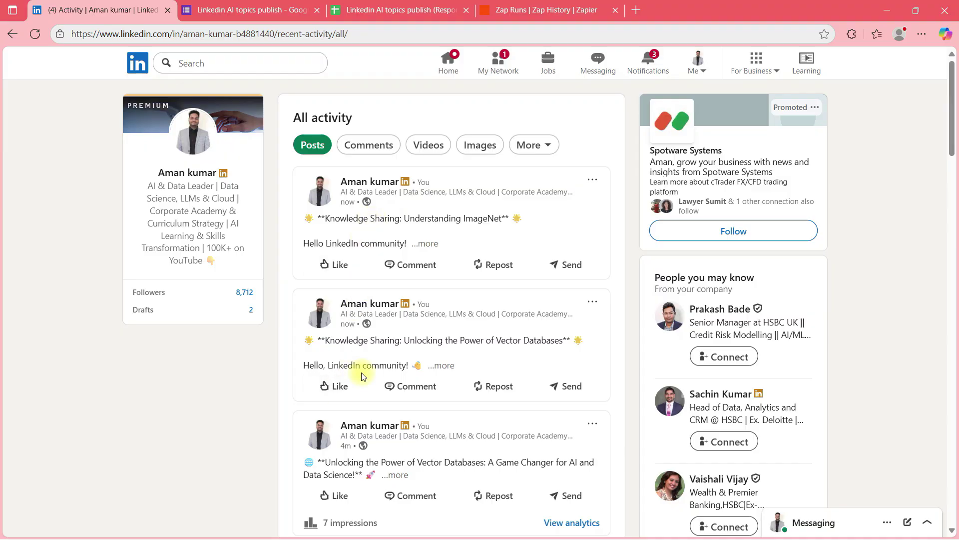
{"action": "left_click", "coordinate": [578, 9]}
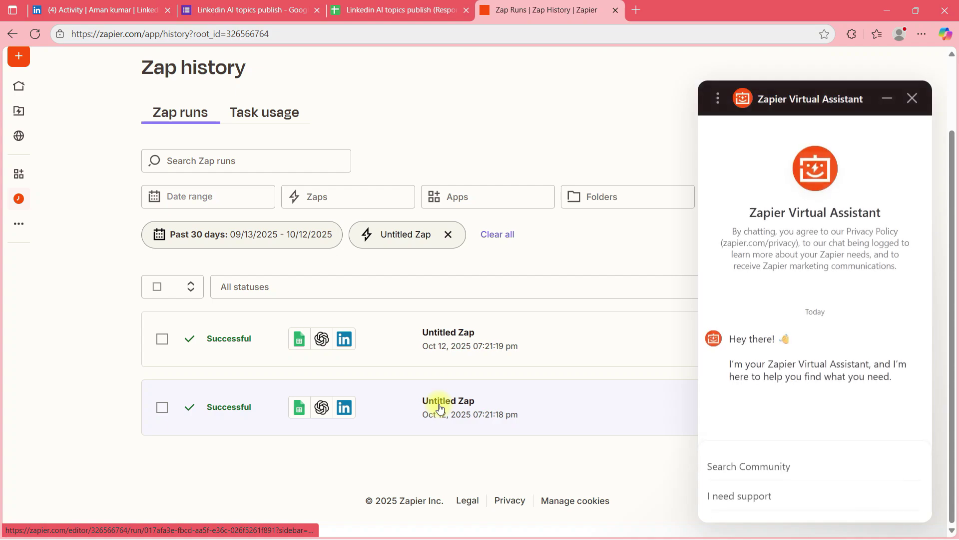
{"action": "left_click", "coordinate": [427, 8]}
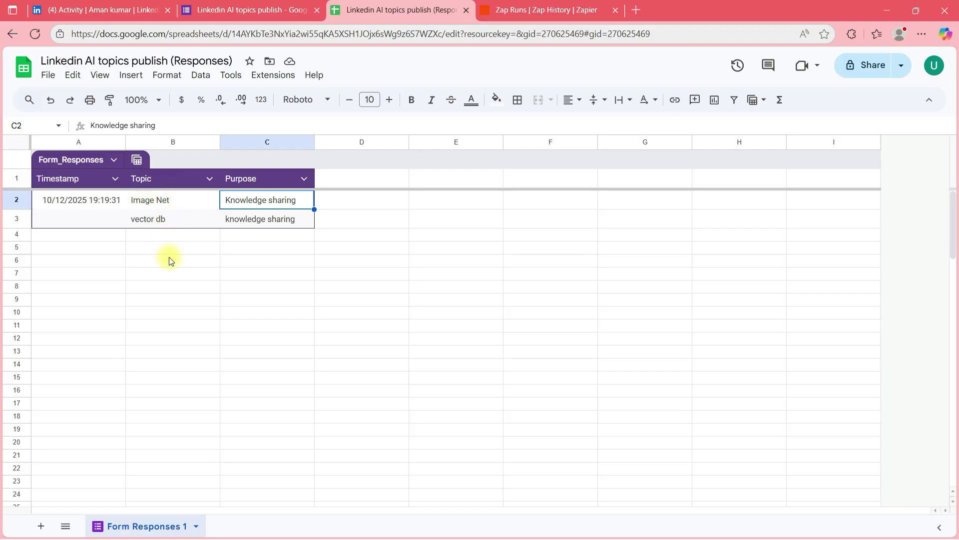
Expand the ImageNet post and both Vector Databases posts to read their full generated text.
{"action": "left_click", "coordinate": [141, 10]}
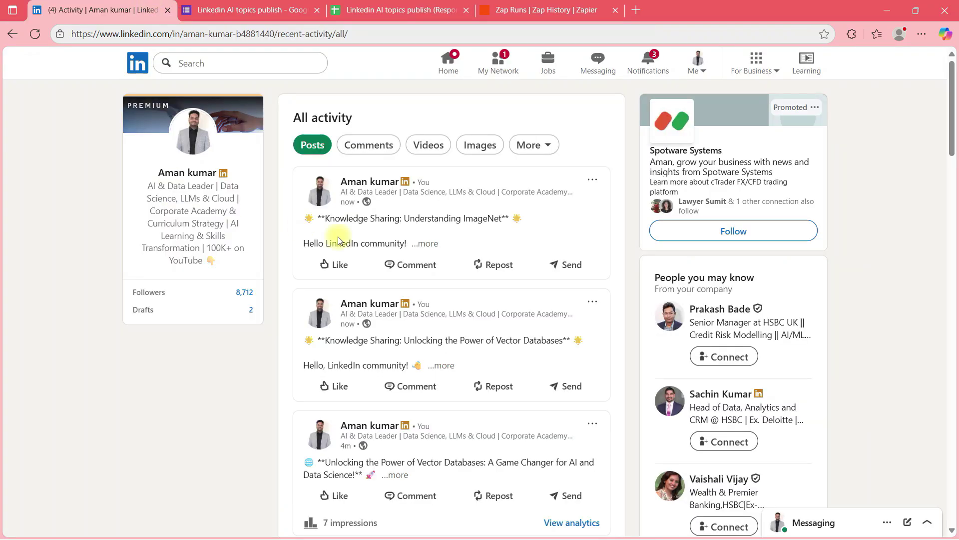
{"action": "left_click", "coordinate": [429, 243]}
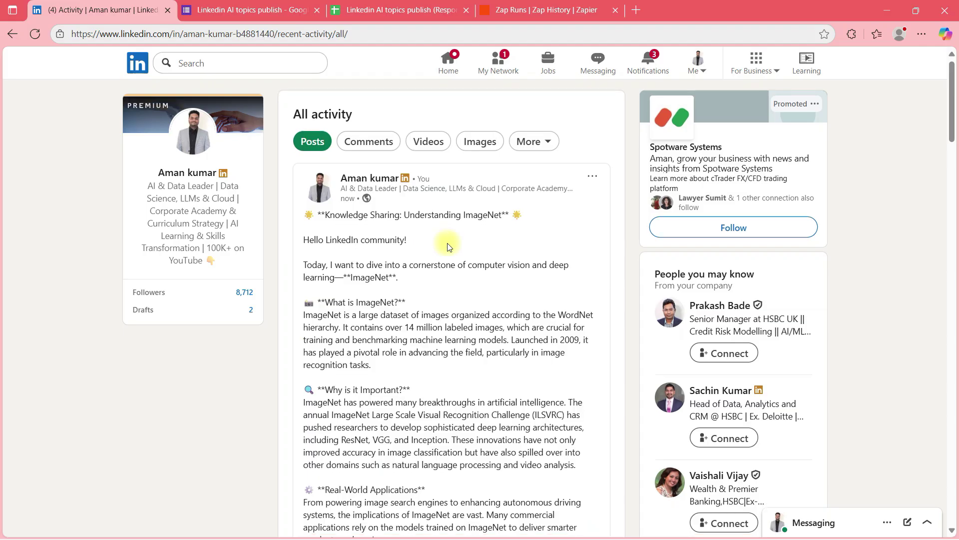
{"action": "scroll", "coordinate": [442, 248], "scroll_direction": "down", "scroll_amount": 3}
{"action": "scroll", "coordinate": [448, 246], "scroll_direction": "down", "scroll_amount": 5}
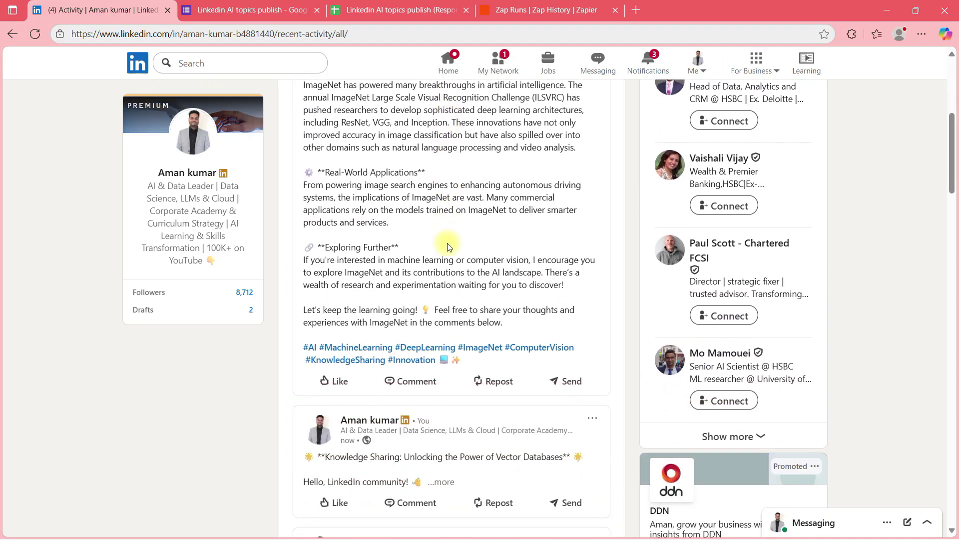
{"action": "left_click", "coordinate": [438, 307]}
{"action": "scroll", "coordinate": [435, 300], "scroll_direction": "down", "scroll_amount": 4}
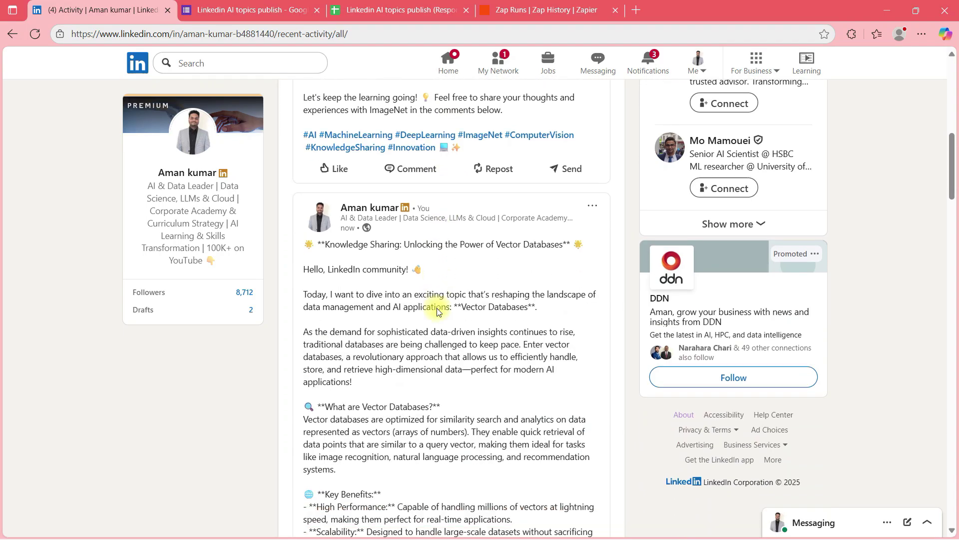
{"action": "scroll", "coordinate": [422, 289], "scroll_direction": "down", "scroll_amount": 9}
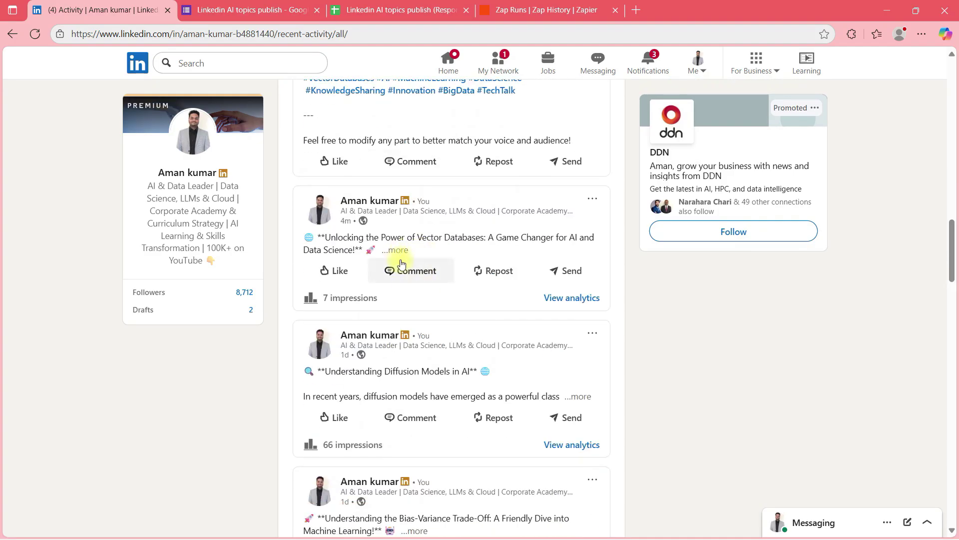
{"action": "left_click", "coordinate": [398, 252]}
{"action": "scroll", "coordinate": [425, 289], "scroll_direction": "down", "scroll_amount": 6}
{"action": "scroll", "coordinate": [420, 294], "scroll_direction": "up", "scroll_amount": 2}
{"action": "scroll", "coordinate": [414, 297], "scroll_direction": "up", "scroll_amount": 20}
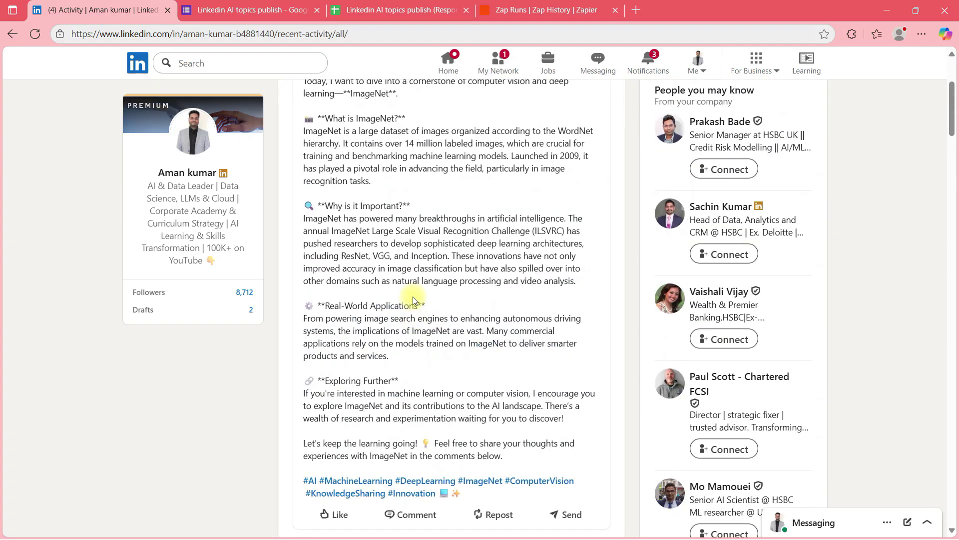